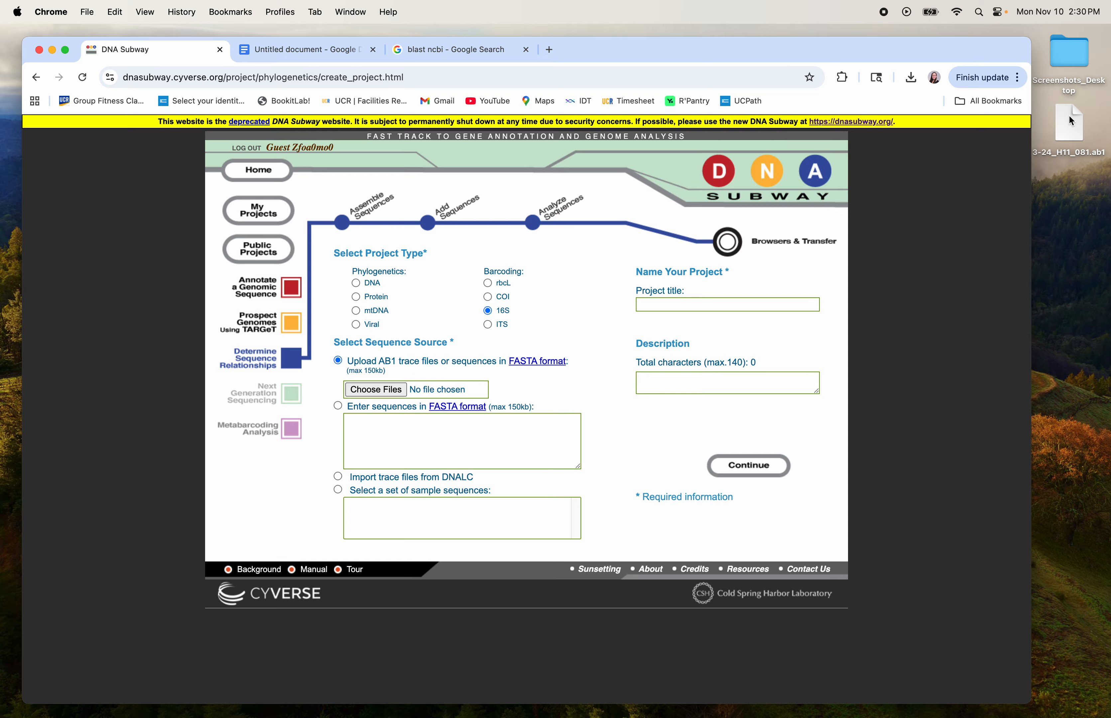
# Create a DNA Subway project titled 'student 24' from the 3-24_H11_081.ab1 trace file.
pyautogui.moveTo(1072, 121); pyautogui.dragTo(395, 392)
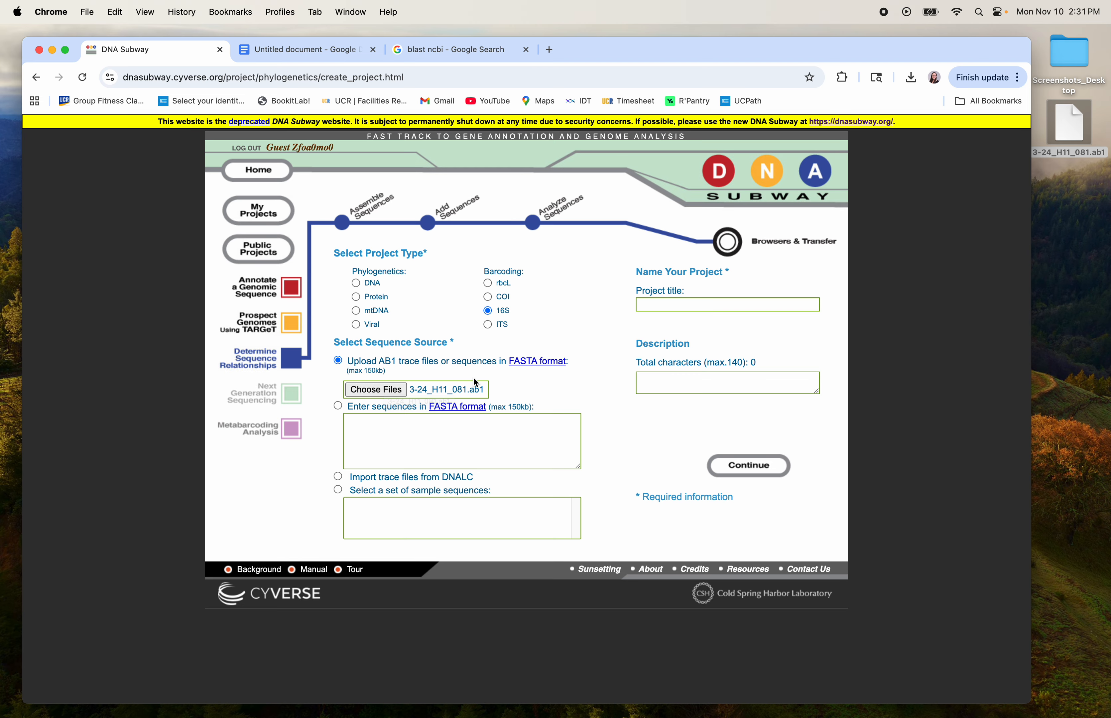
pyautogui.click(661, 304)
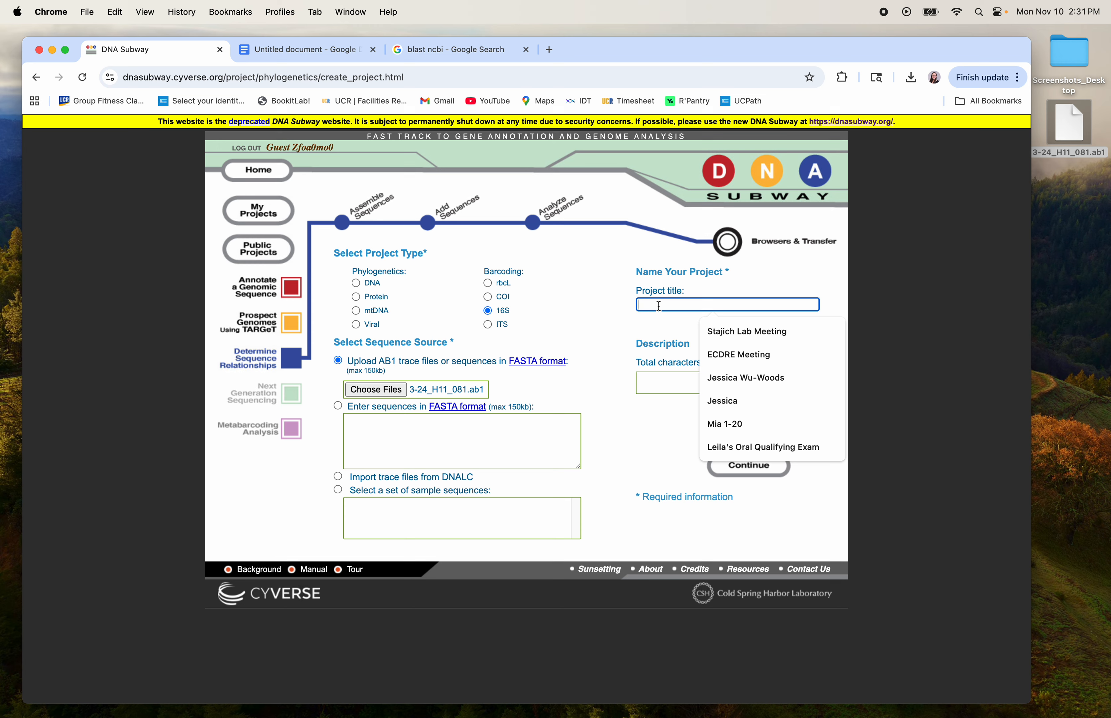
pyautogui.write('student 24')
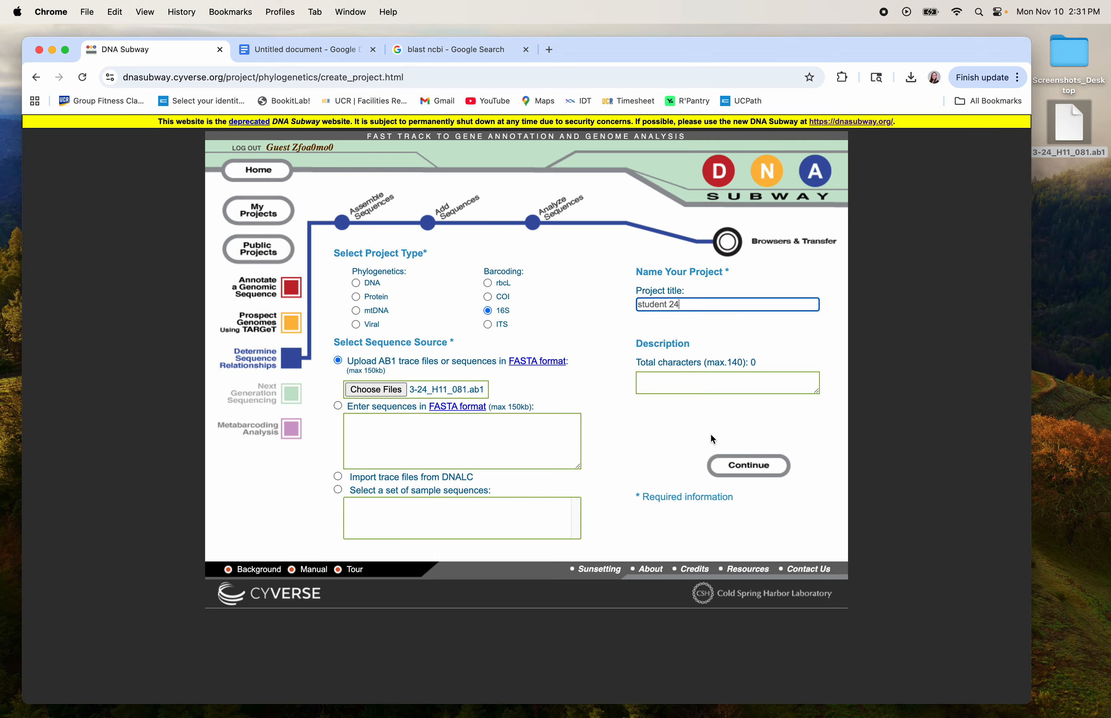
pyautogui.click(758, 475)
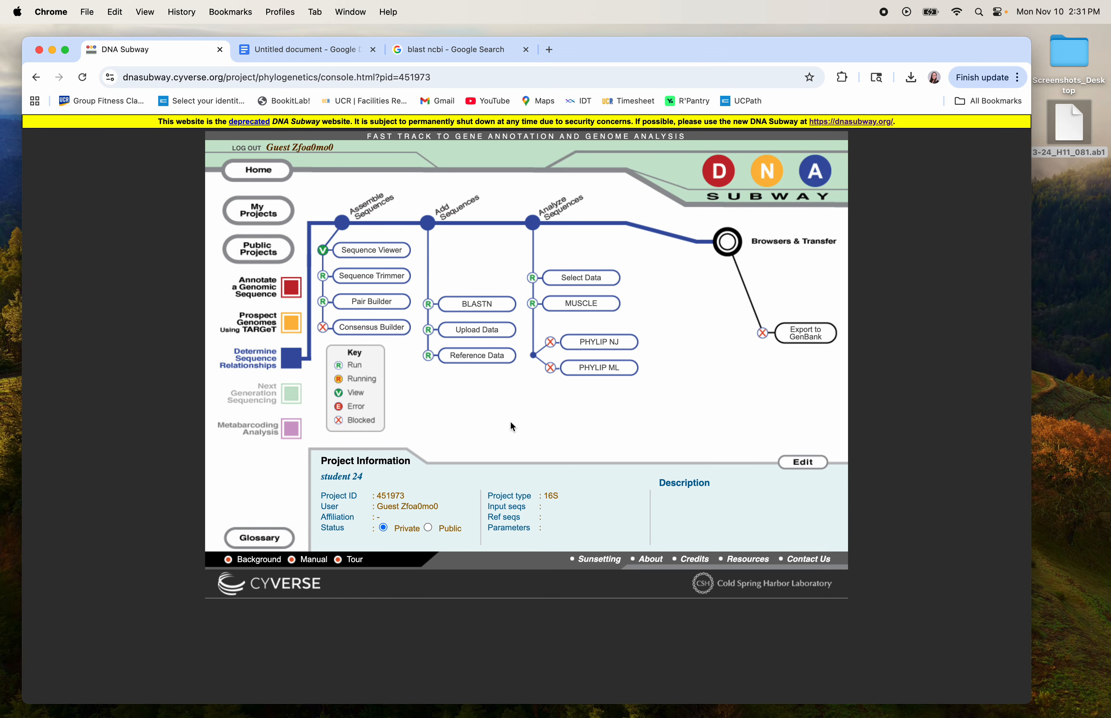
# Open the 3-24_H11_081 read in the Sequence Viewer and select its entire base sequence.
pyautogui.click(400, 256)
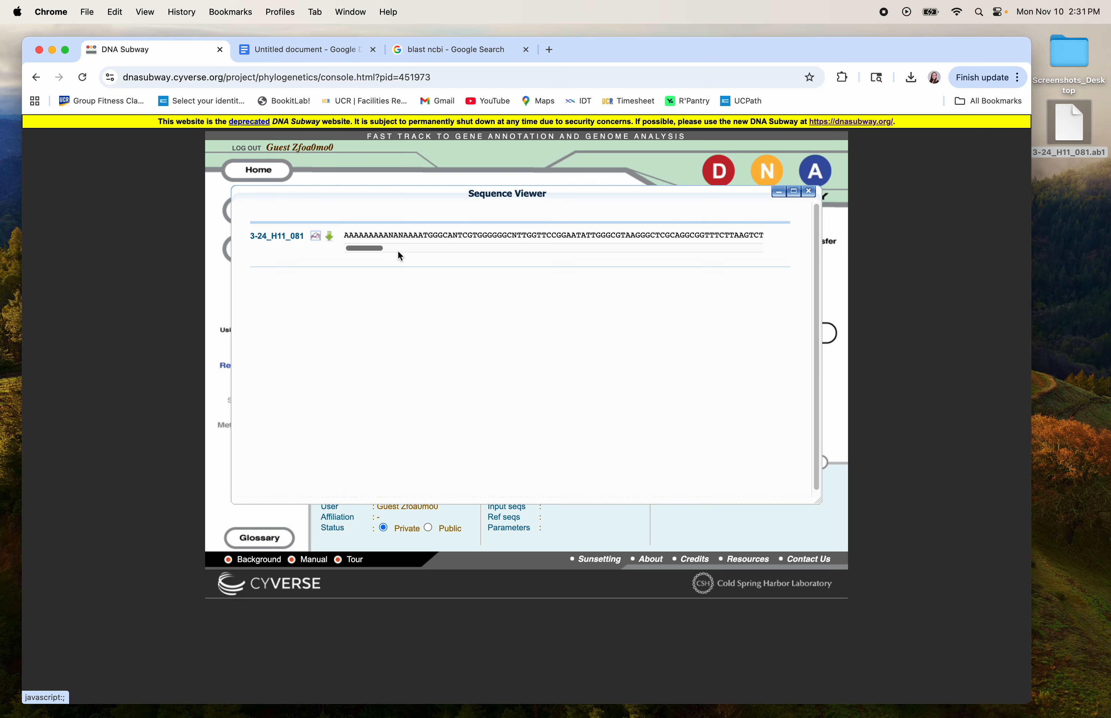
pyautogui.doubleClick(347, 236)
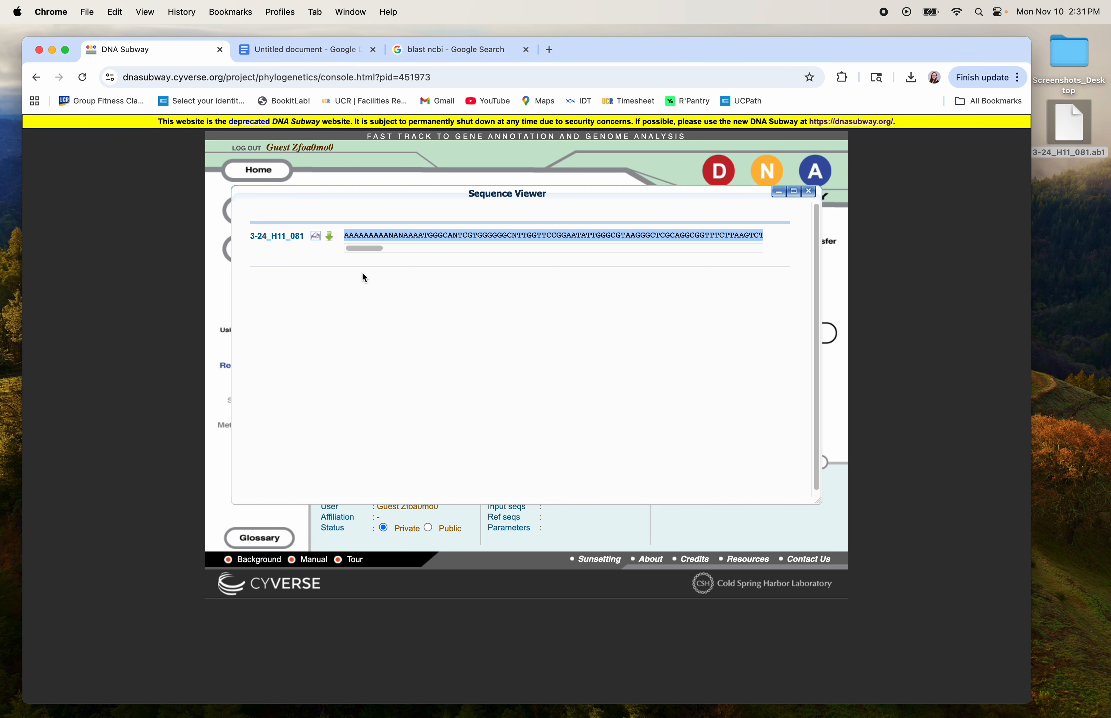
# Paste the sequence into the Google Doc on a line under a >Student_24 FASTA header.
pyautogui.click(303, 51)
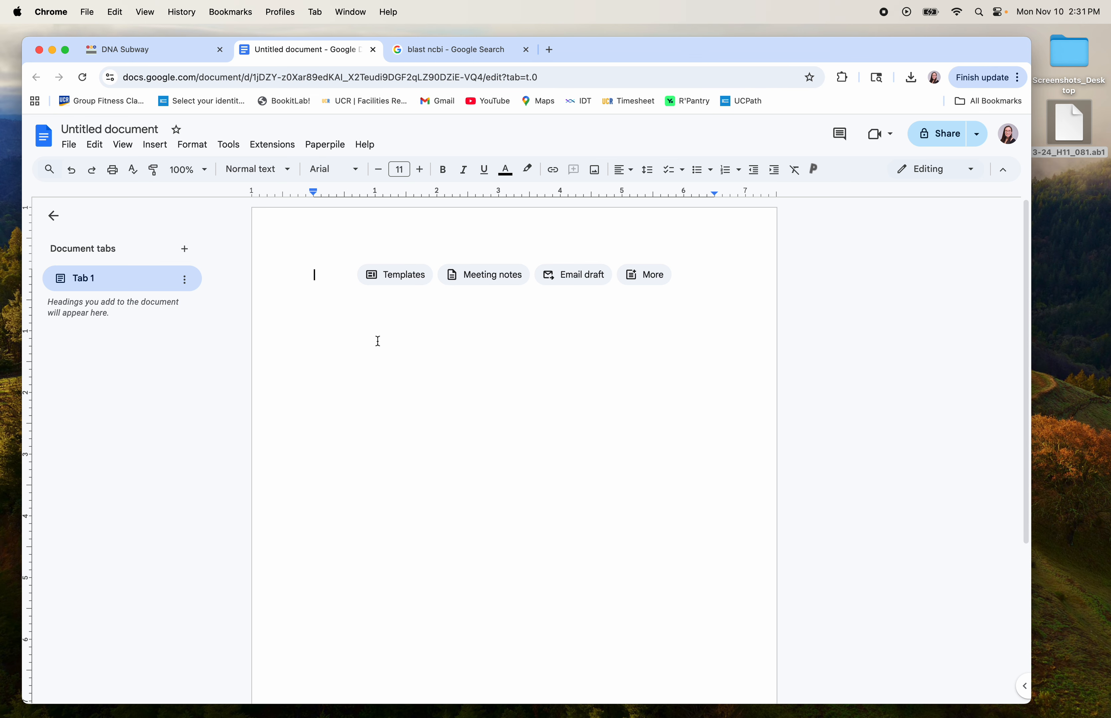
pyautogui.press('super+v')
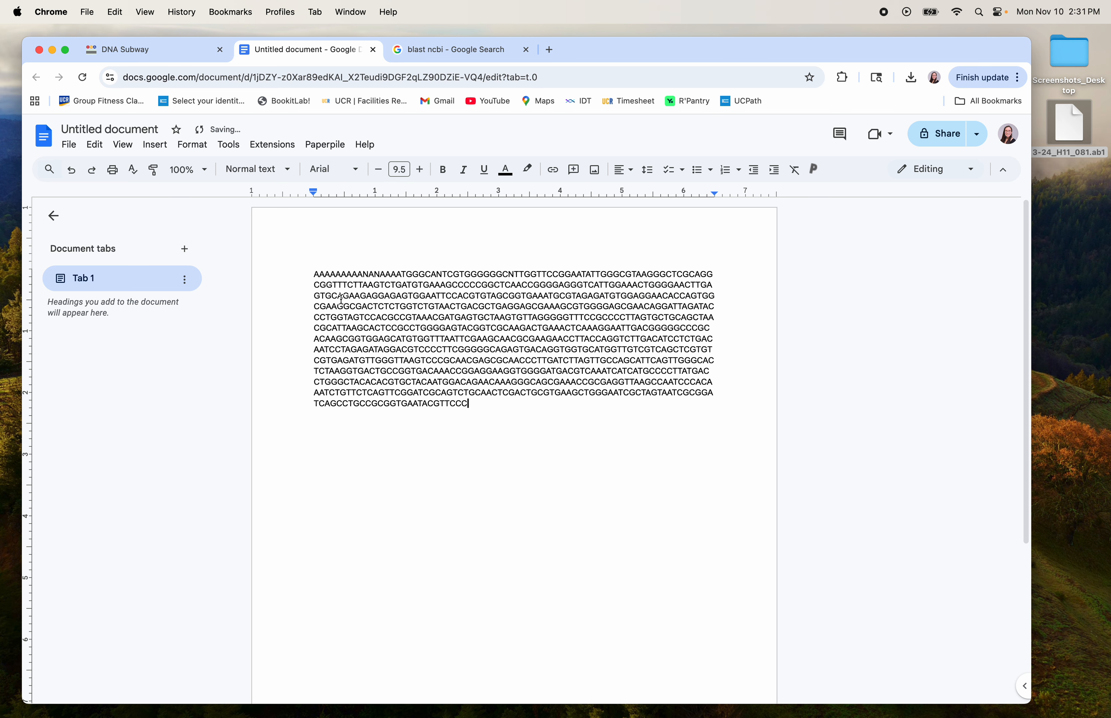
pyautogui.click(314, 274)
pyautogui.write('>')
pyautogui.write('Student')
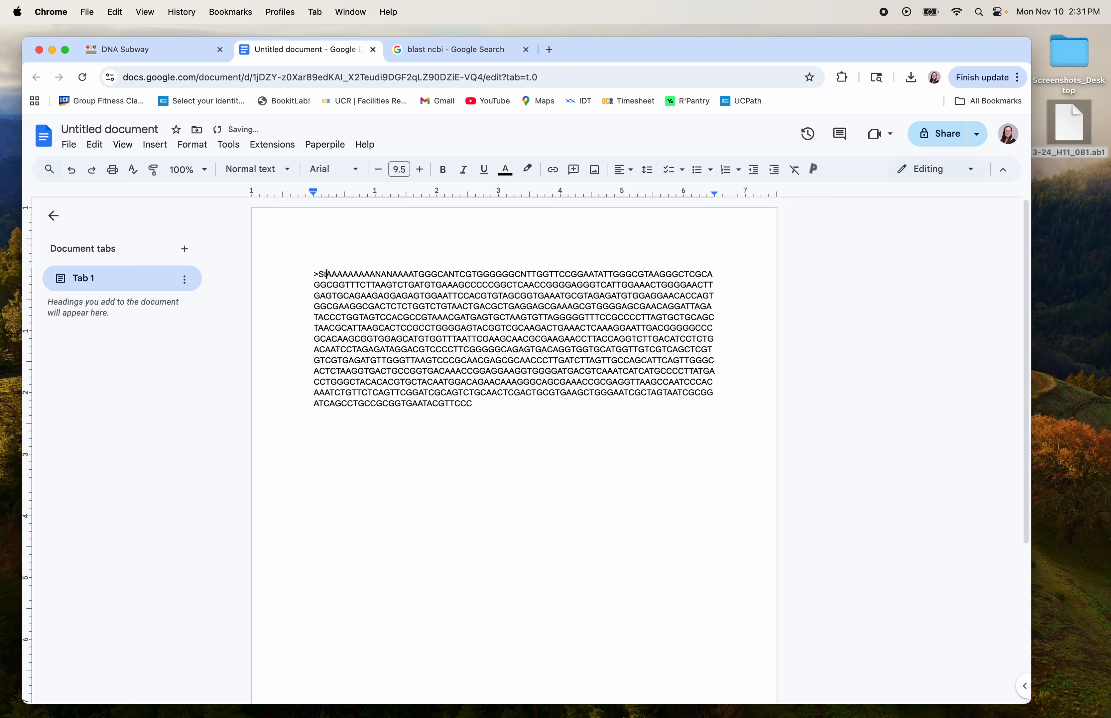
pyautogui.press('Return')
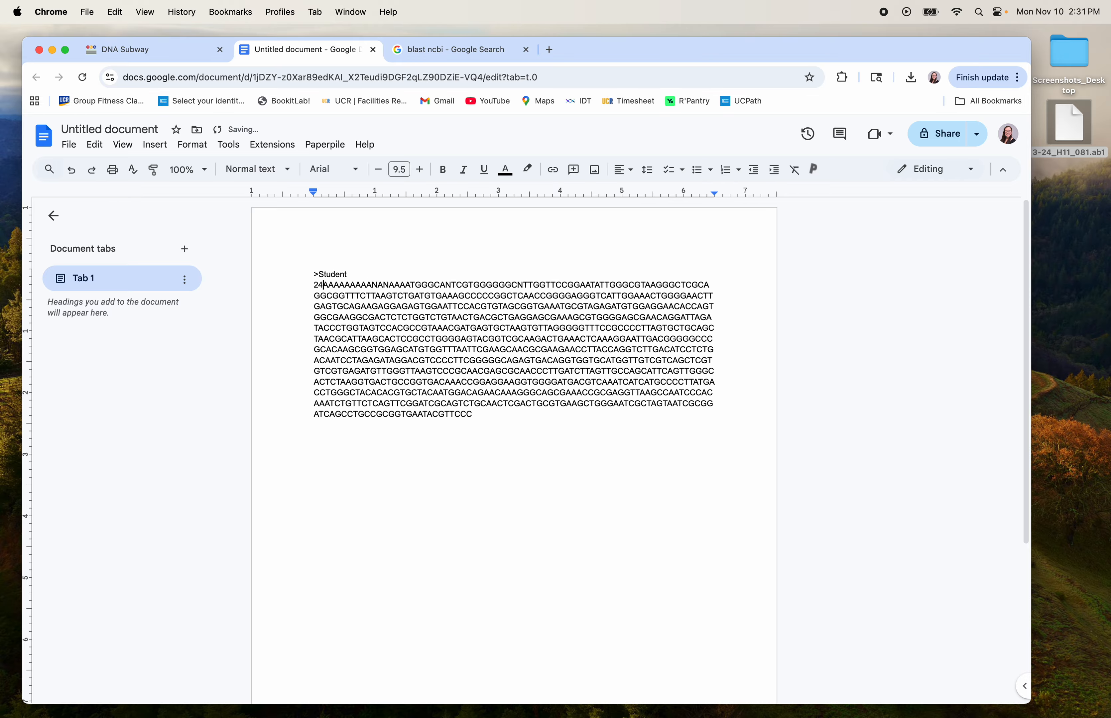
pyautogui.press('BackSpace')
pyautogui.write('_24')
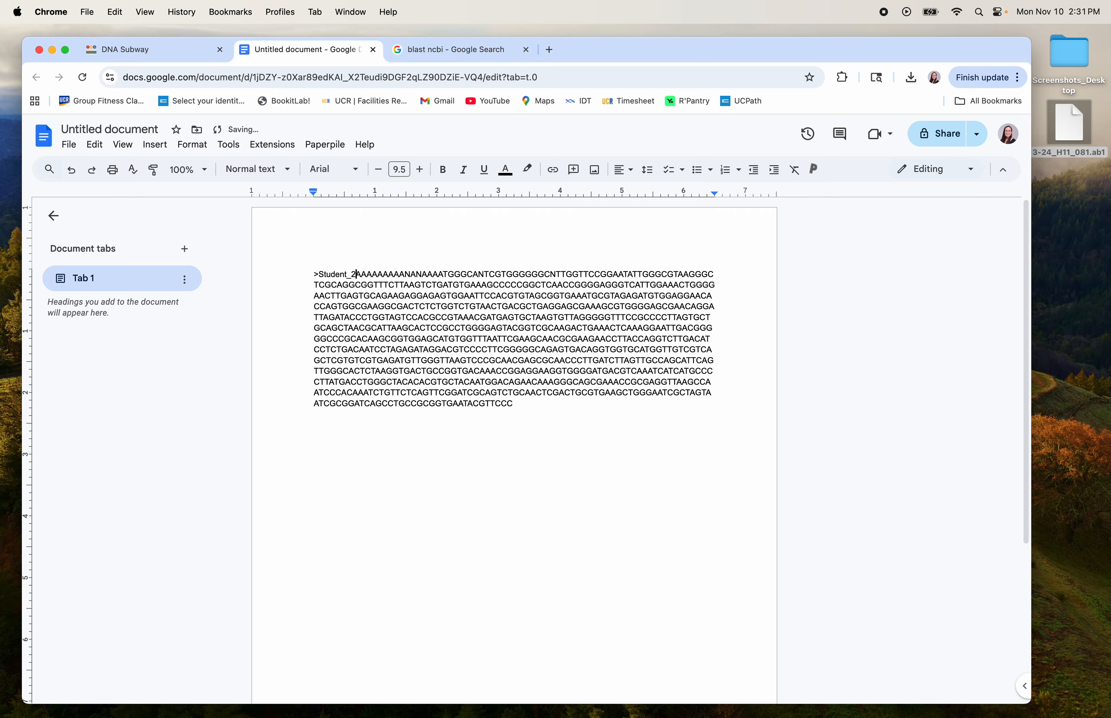
pyautogui.press('Return')
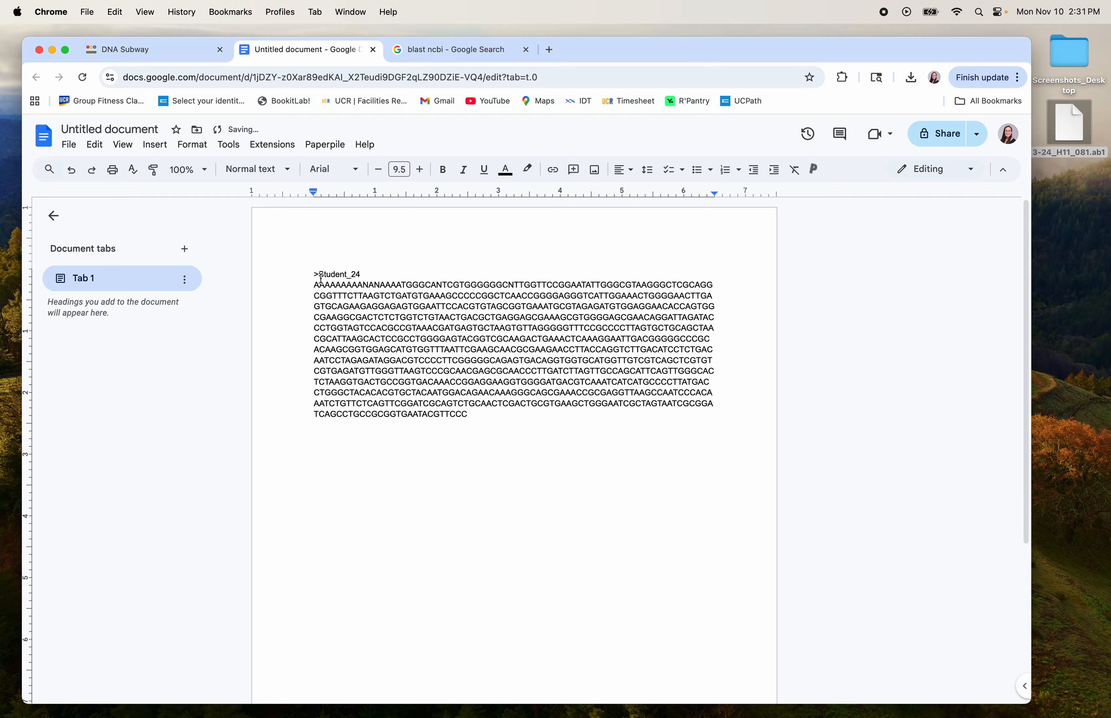
pyautogui.moveTo(304, 272); pyautogui.dragTo(471, 417)
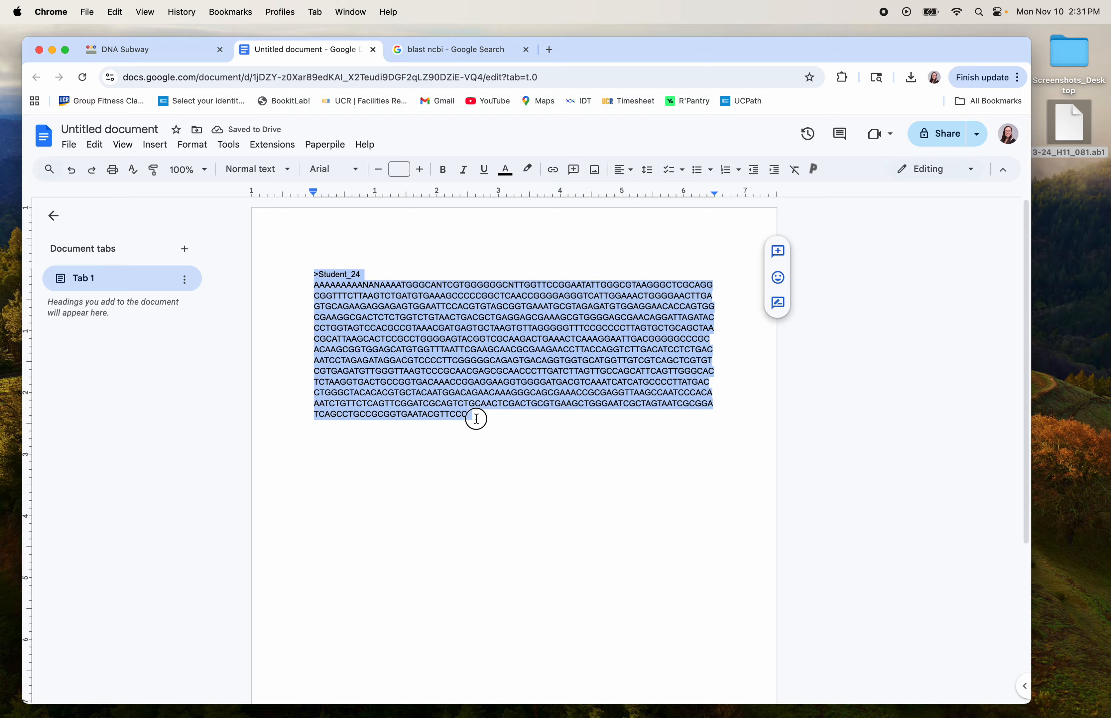
pyautogui.click(471, 417)
pyautogui.click(171, 50)
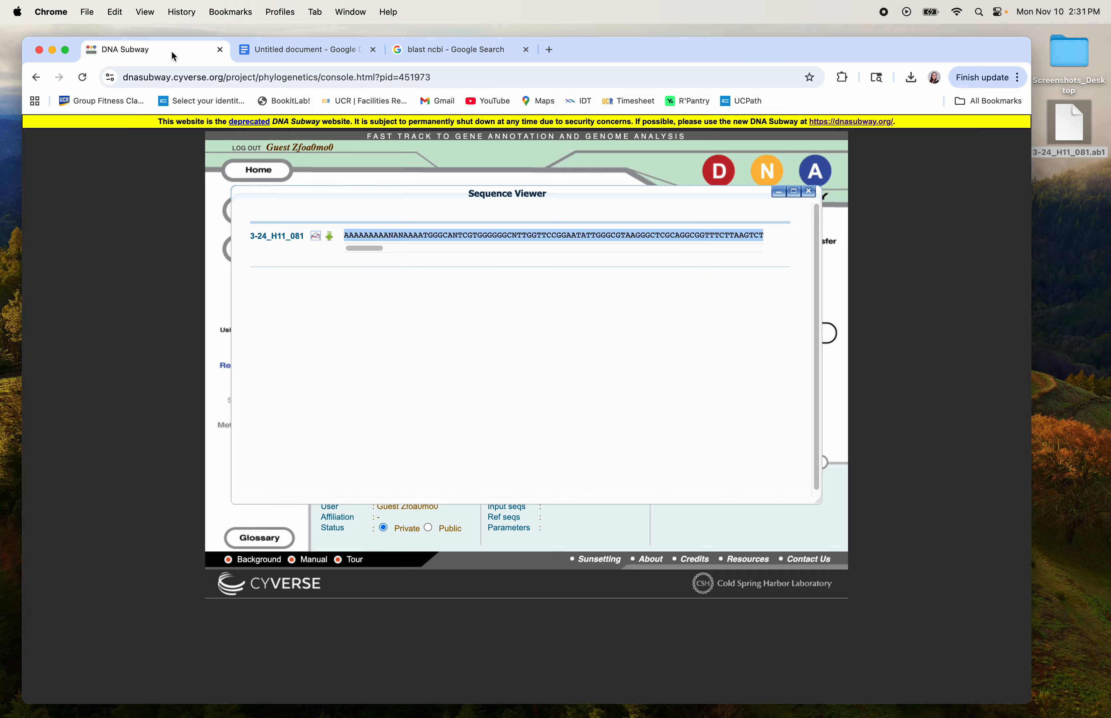
# Display the 3-24_H11_081 chromatogram and browse along the read's peaks, base calls and quality scores.
pyautogui.click(316, 238)
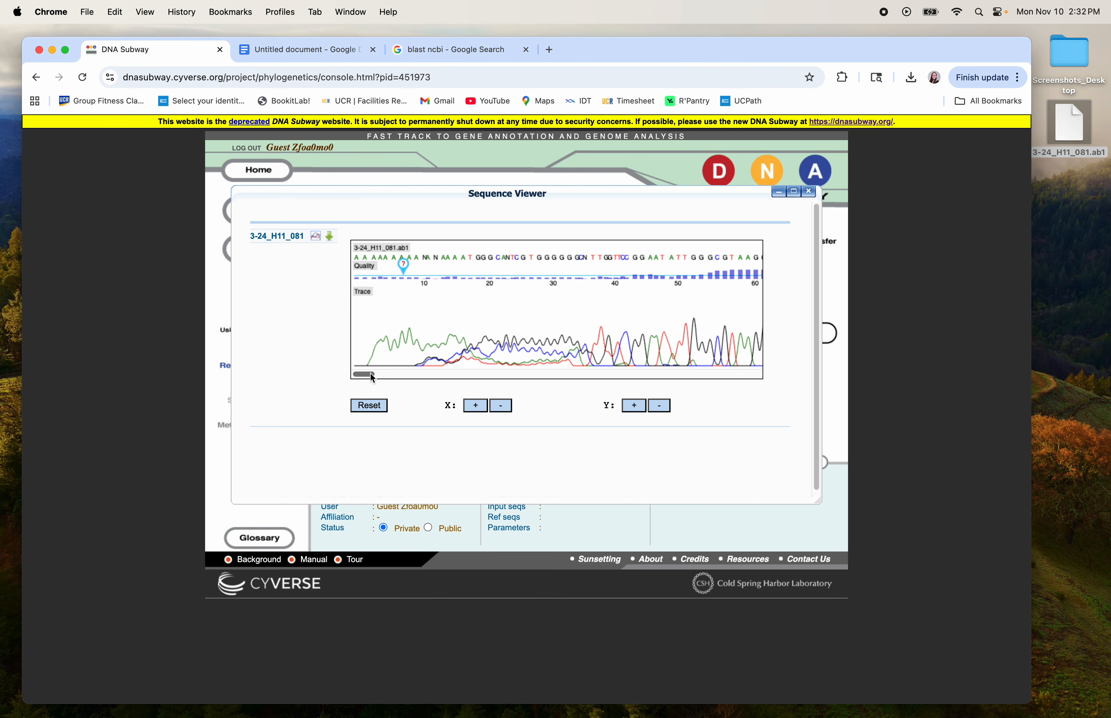
pyautogui.moveTo(366, 374); pyautogui.dragTo(760, 374)
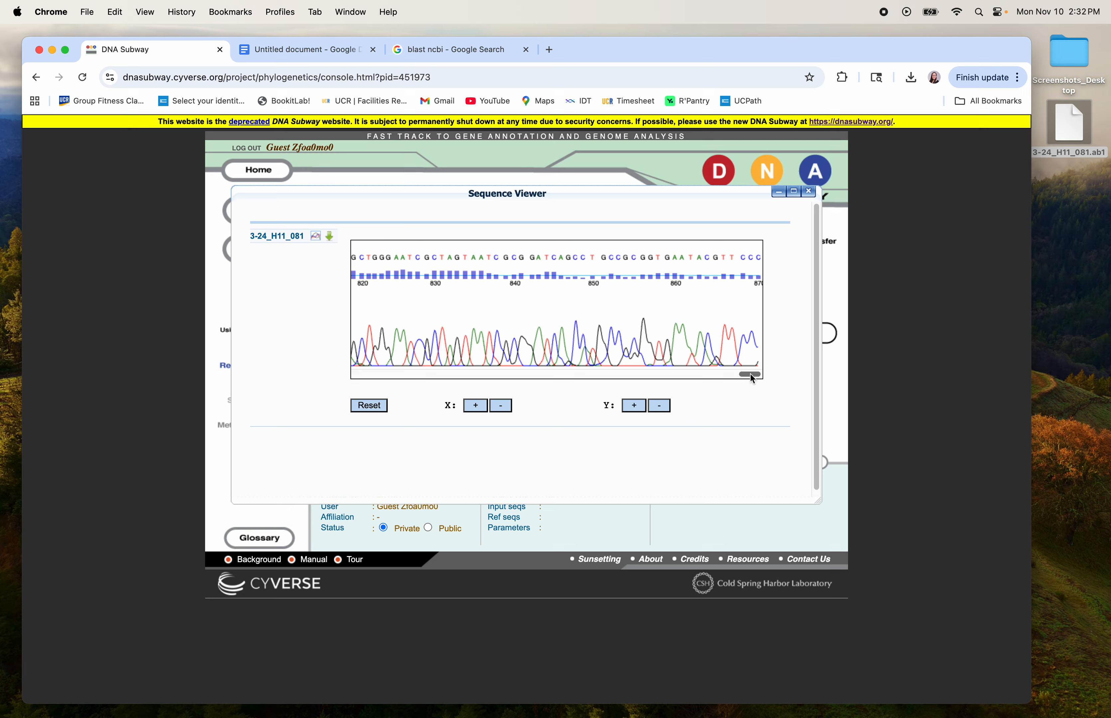
pyautogui.moveTo(750, 375); pyautogui.dragTo(342, 371)
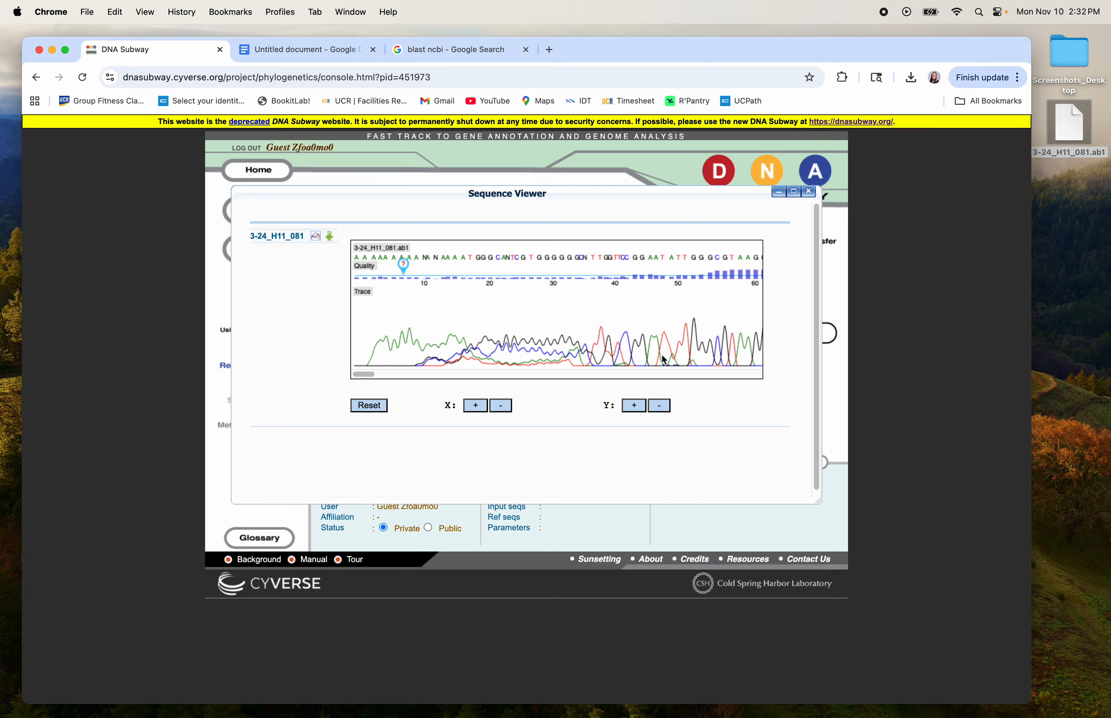
pyautogui.moveTo(360, 376); pyautogui.dragTo(375, 379)
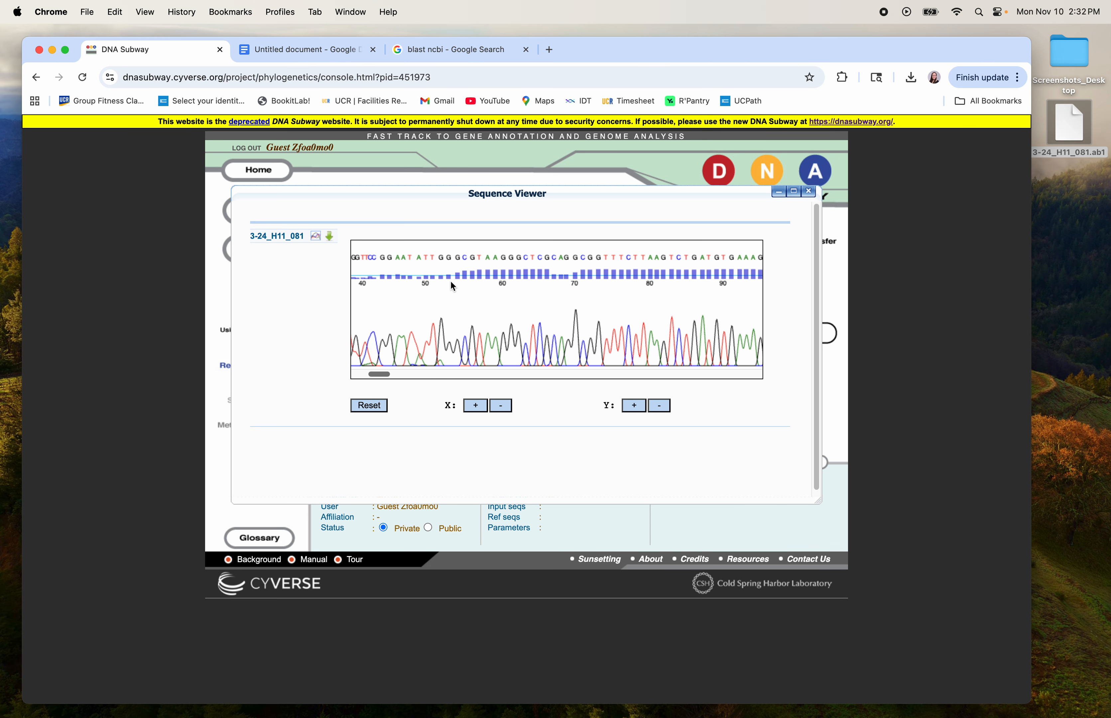
# Turn on 'Display word count while typing' in the Google Doc.
pyautogui.click(293, 53)
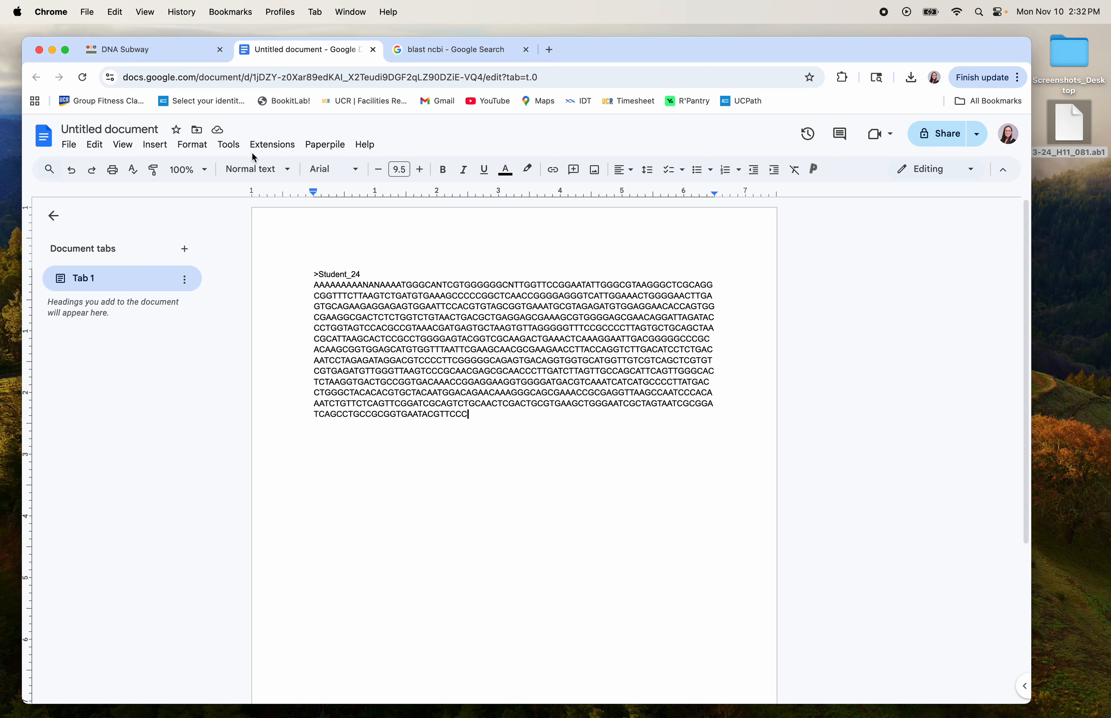
pyautogui.click(133, 146)
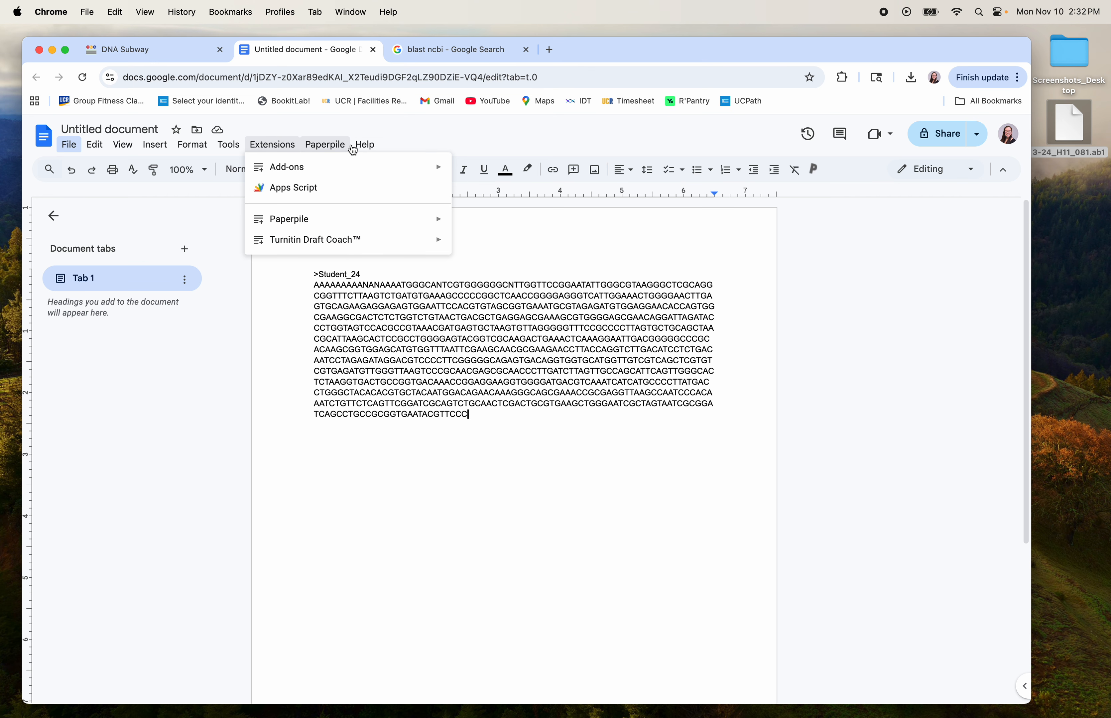
pyautogui.click(380, 167)
pyautogui.write('word')
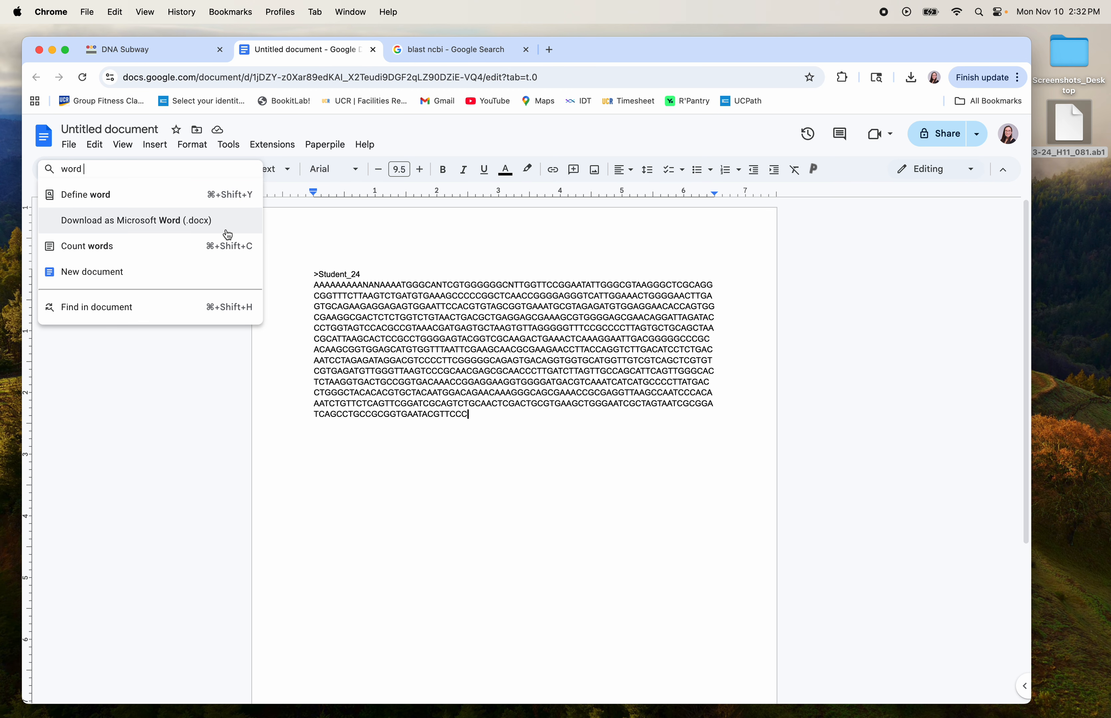
pyautogui.click(187, 248)
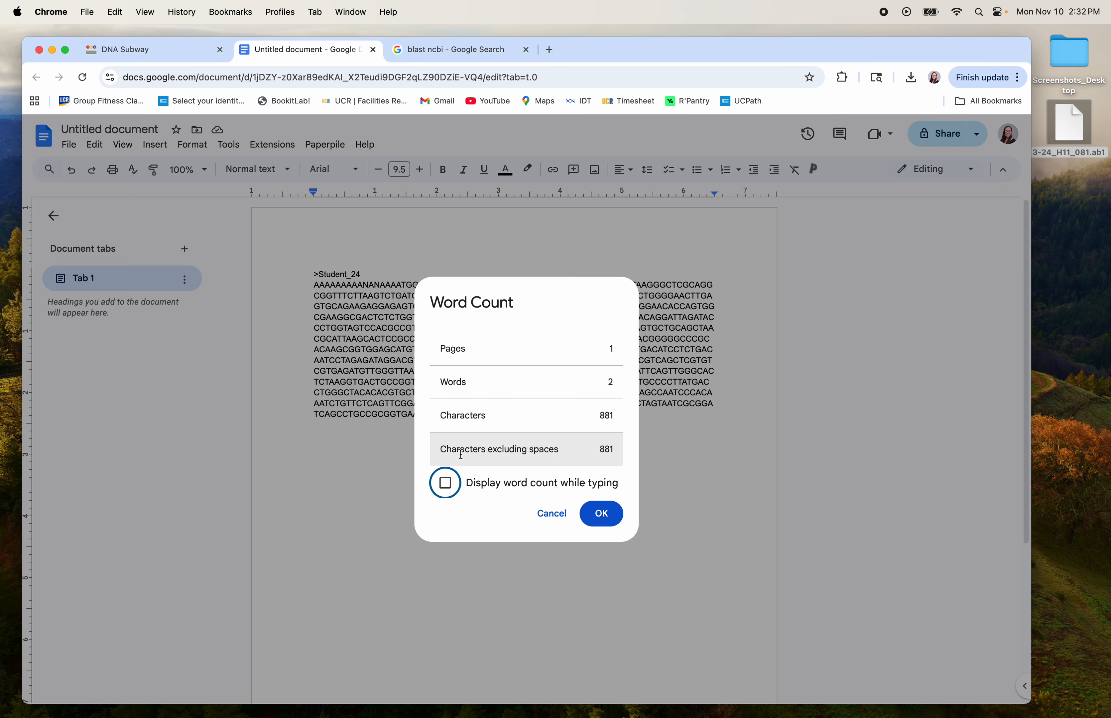
pyautogui.click(445, 483)
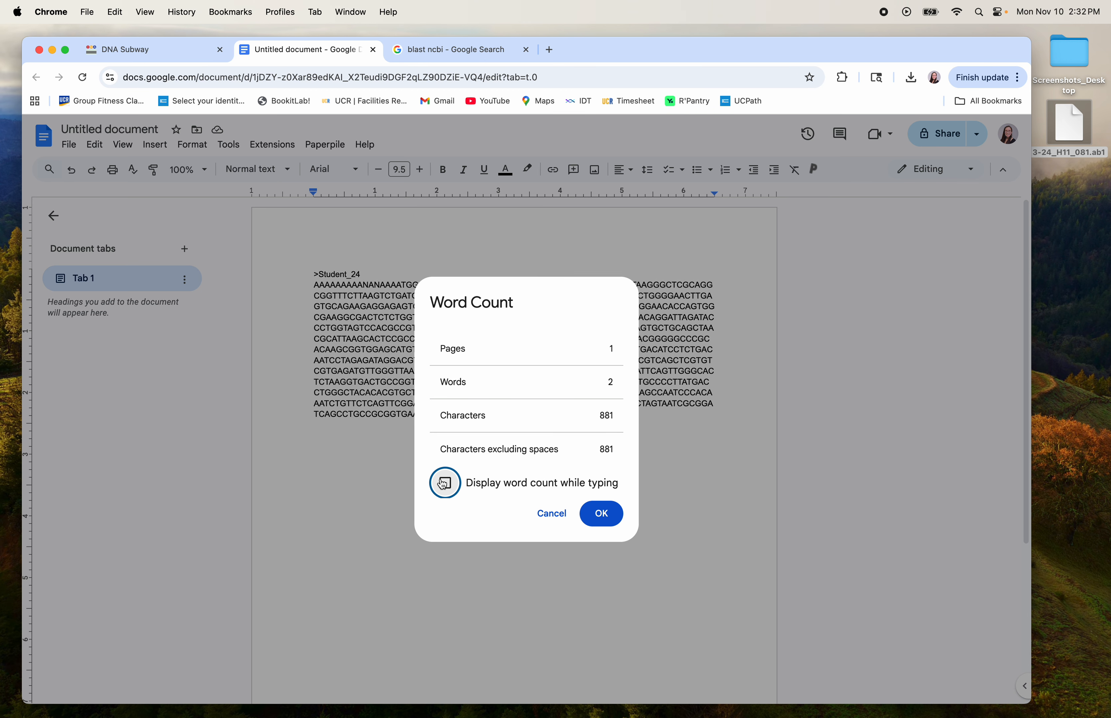
pyautogui.click(601, 514)
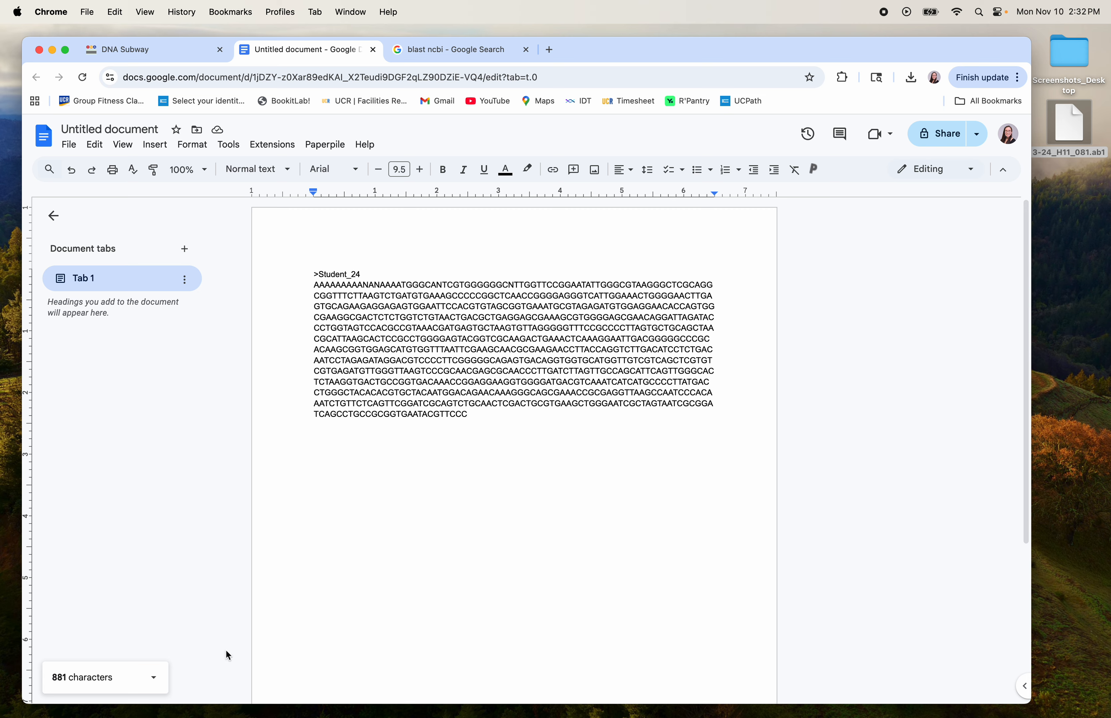
# Delete the first 52 low-quality bases so the sequence begins GGCG, leaving 829 characters.
pyautogui.click(114, 682)
pyautogui.click(117, 683)
pyautogui.moveTo(309, 286); pyautogui.dragTo(606, 286)
pyautogui.press('BackSpace')
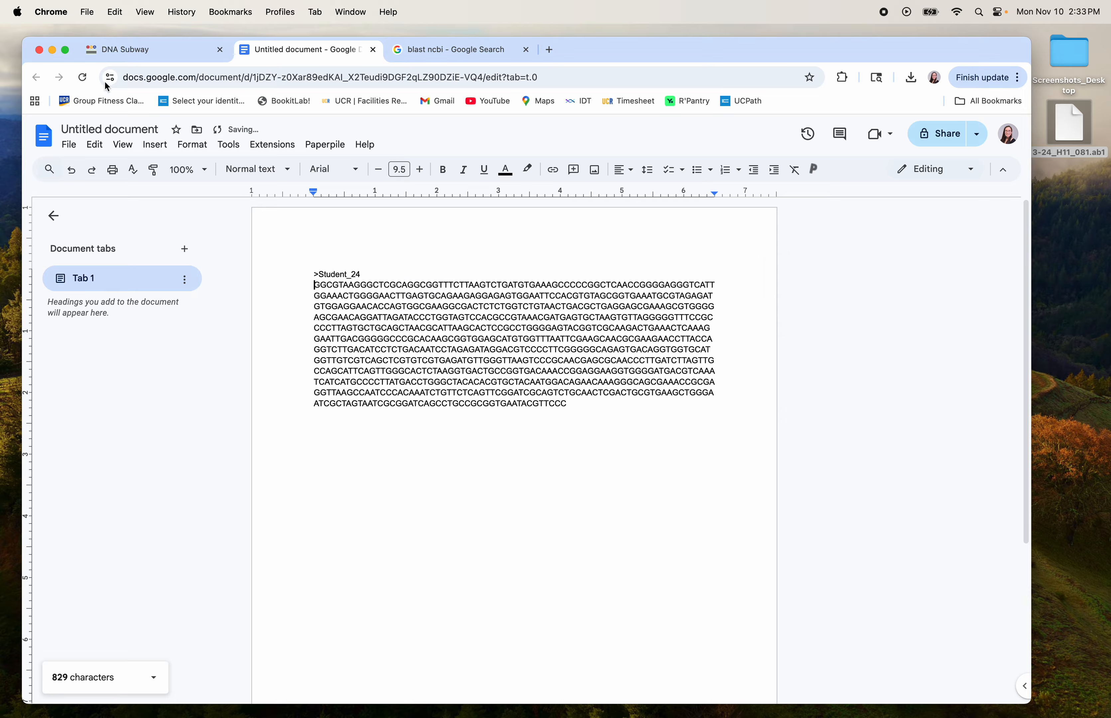
pyautogui.click(142, 52)
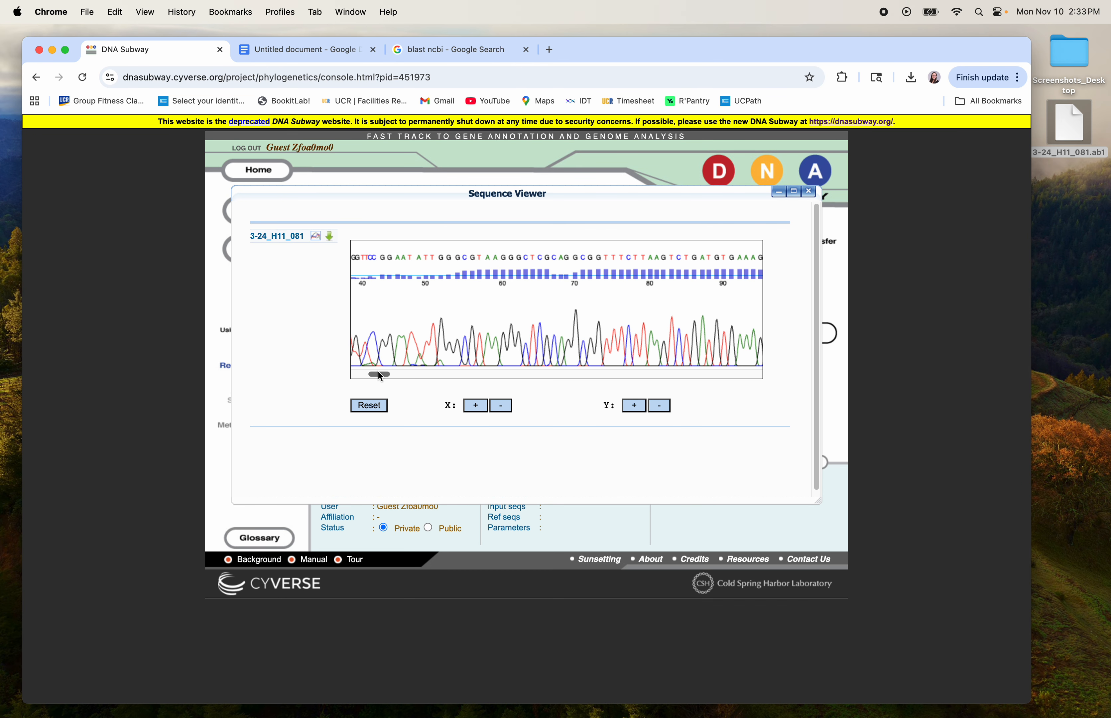
pyautogui.moveTo(379, 374); pyautogui.dragTo(728, 394)
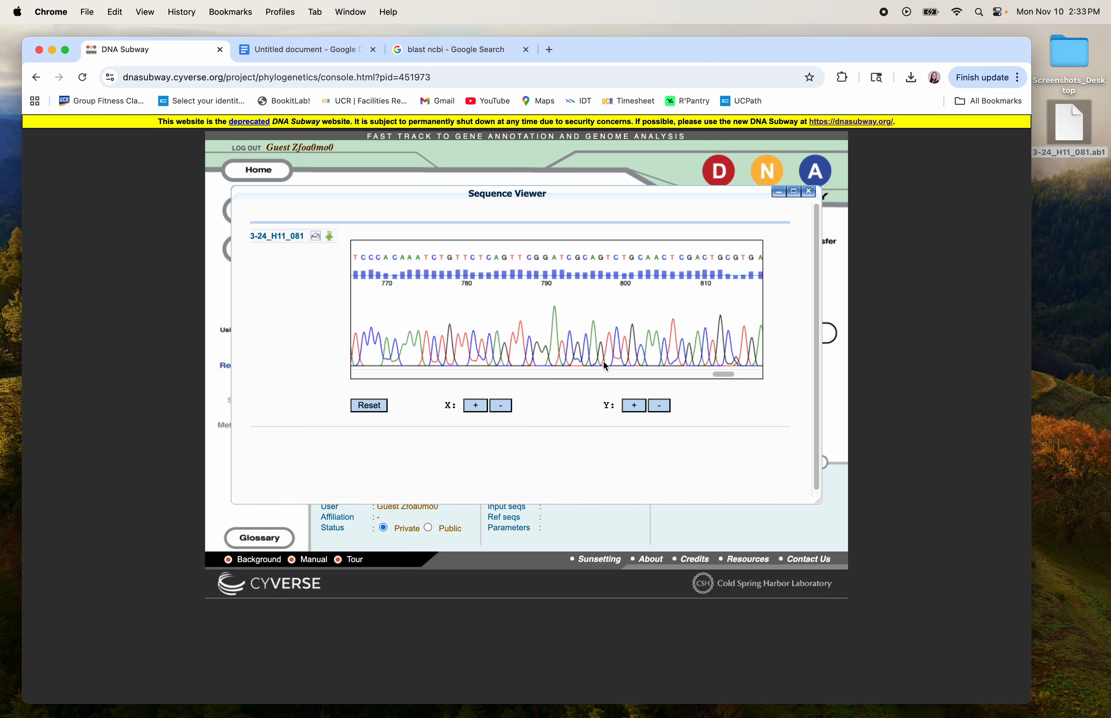
pyautogui.moveTo(718, 373); pyautogui.dragTo(749, 374)
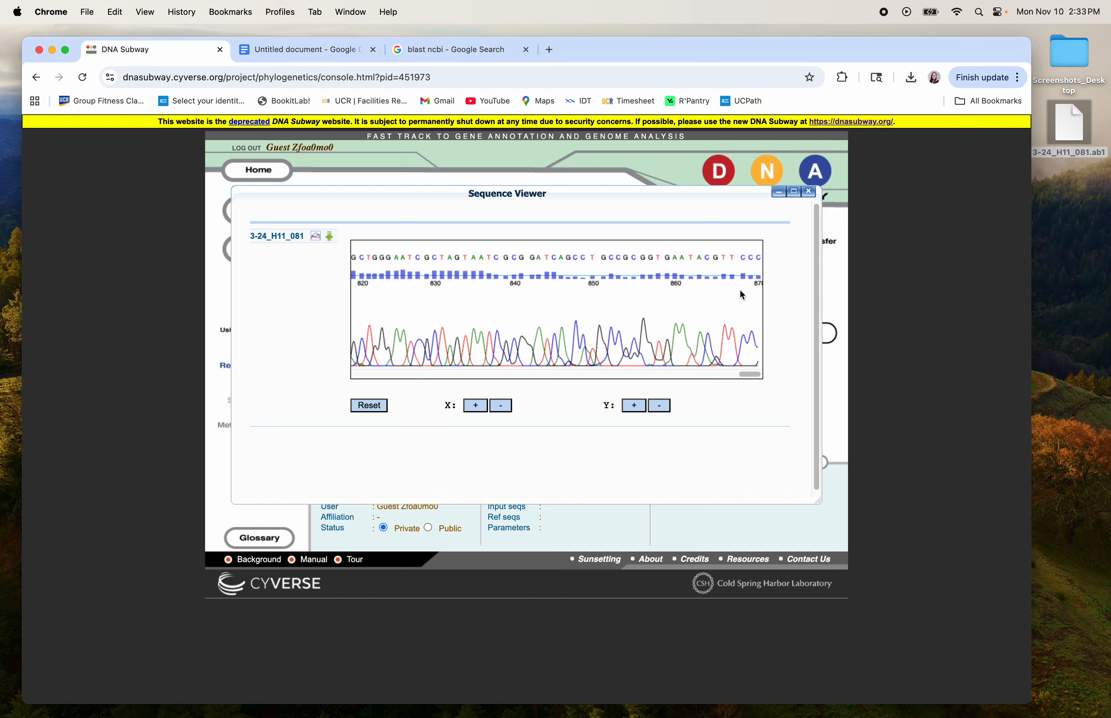
pyautogui.click(746, 378)
pyautogui.moveTo(746, 377); pyautogui.dragTo(715, 376)
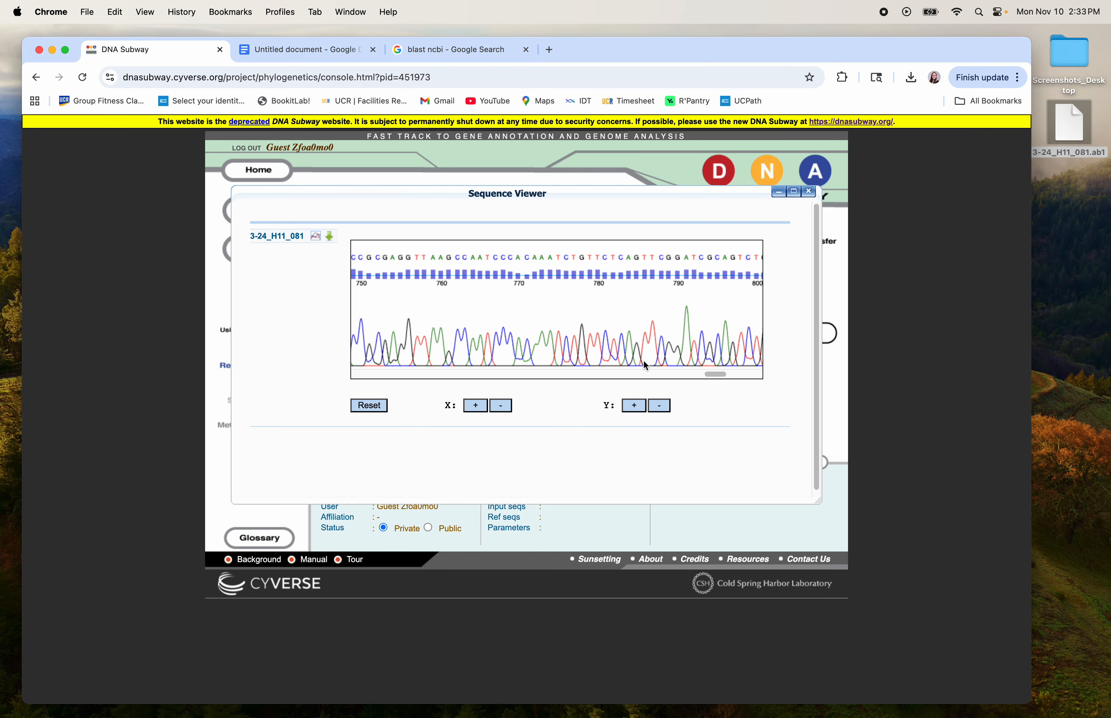
pyautogui.moveTo(709, 372); pyautogui.dragTo(716, 375)
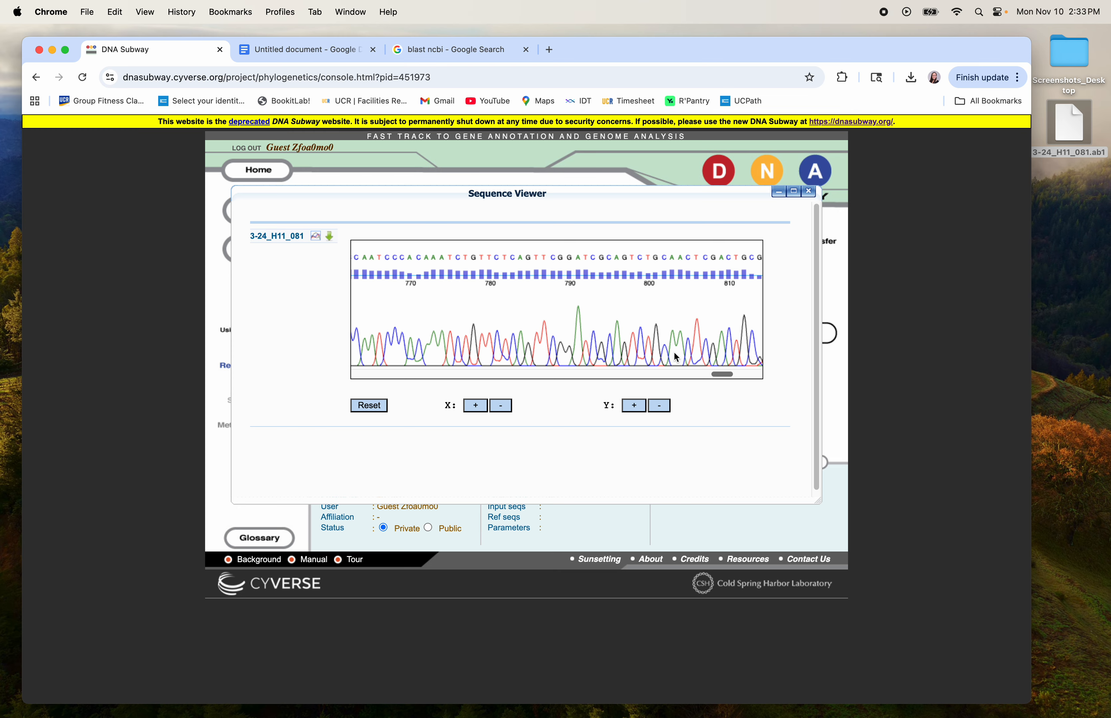
pyautogui.moveTo(723, 375)
pyautogui.mouseDown()
pyautogui.moveTo(760, 374)
pyautogui.moveTo(723, 376)
pyautogui.mouseUp()
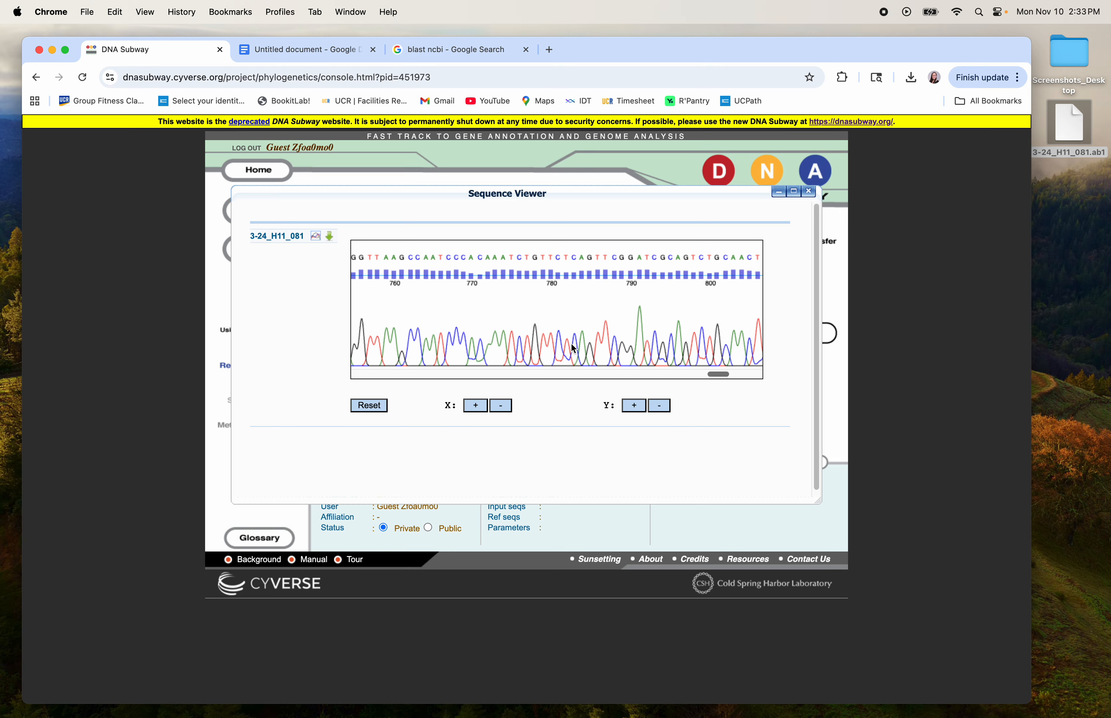
pyautogui.moveTo(718, 377); pyautogui.dragTo(802, 375)
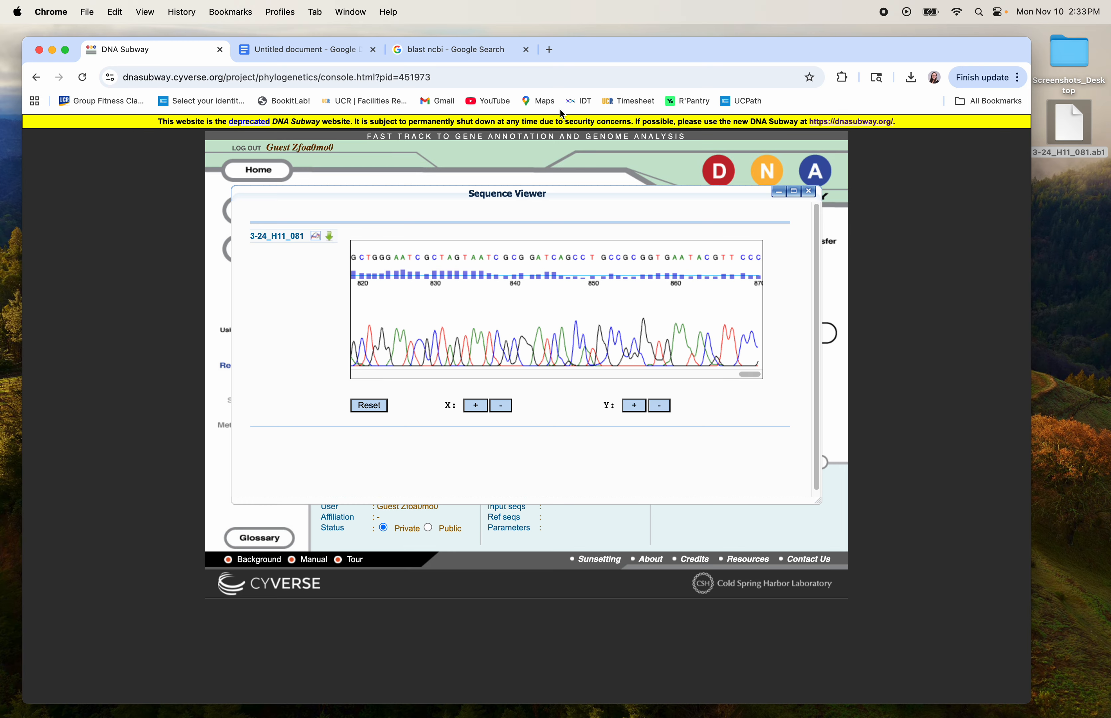
pyautogui.click(337, 51)
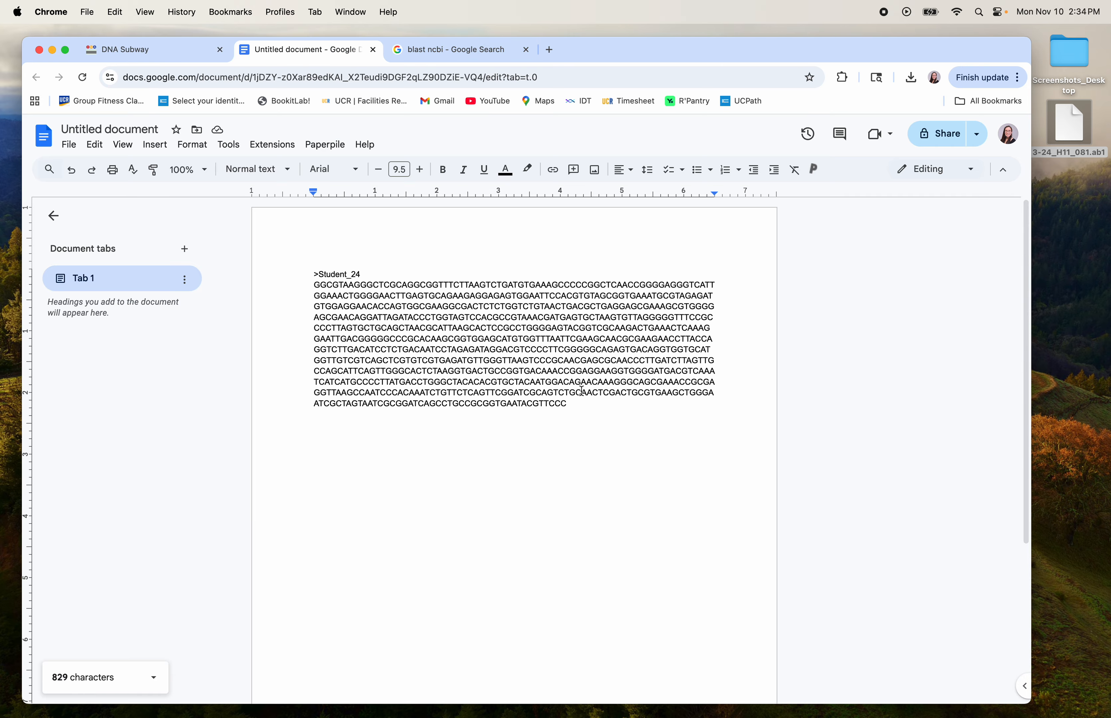
# Cut the last 90 bases so the sequence ends AAATCTGTT, add a FASTA SEQUENCES heading, and copy the entry.
pyautogui.moveTo(573, 406); pyautogui.dragTo(456, 398)
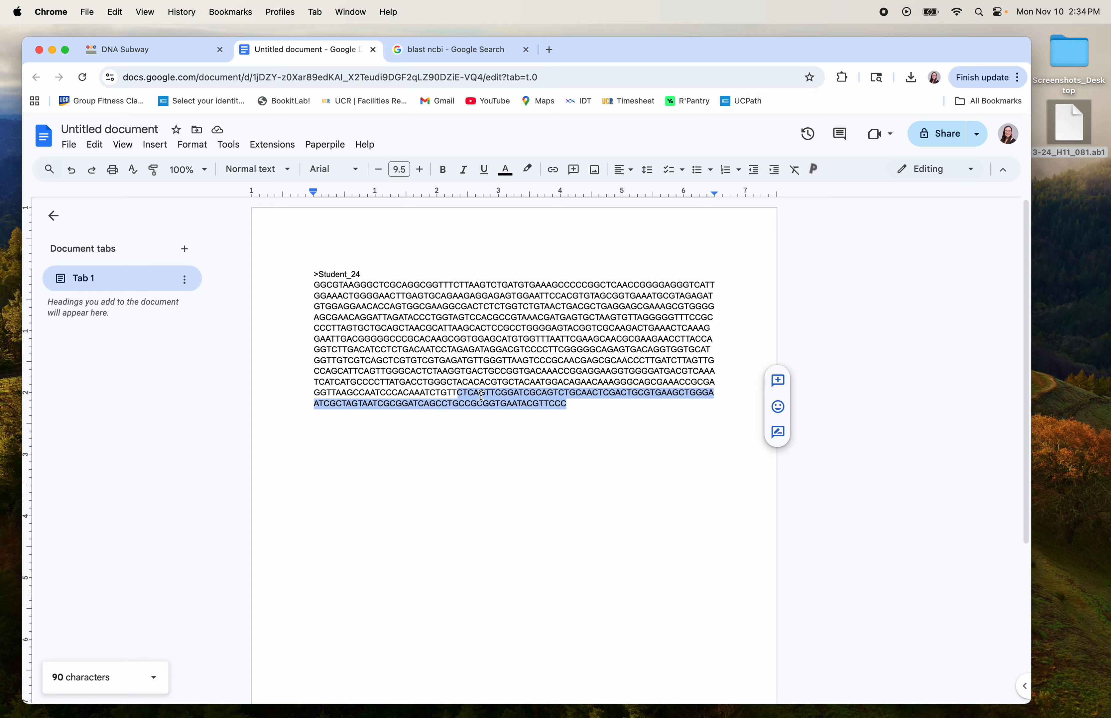
pyautogui.press('BackSpace')
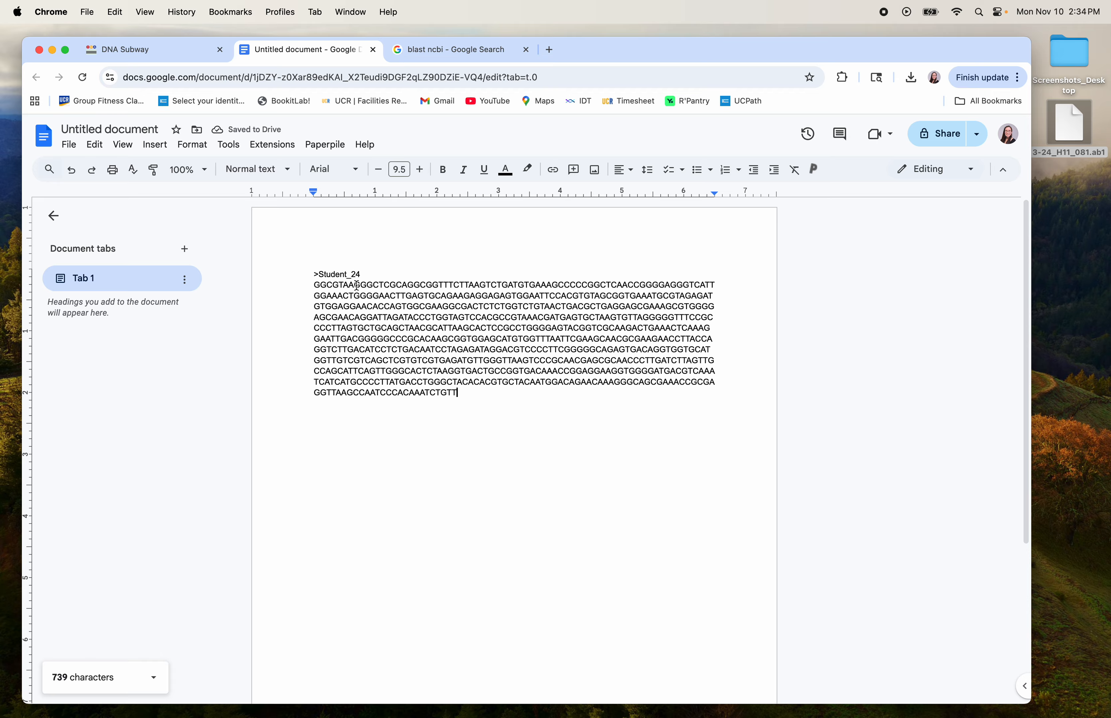
pyautogui.click(314, 274)
pyautogui.press('Return')
pyautogui.press('Return')
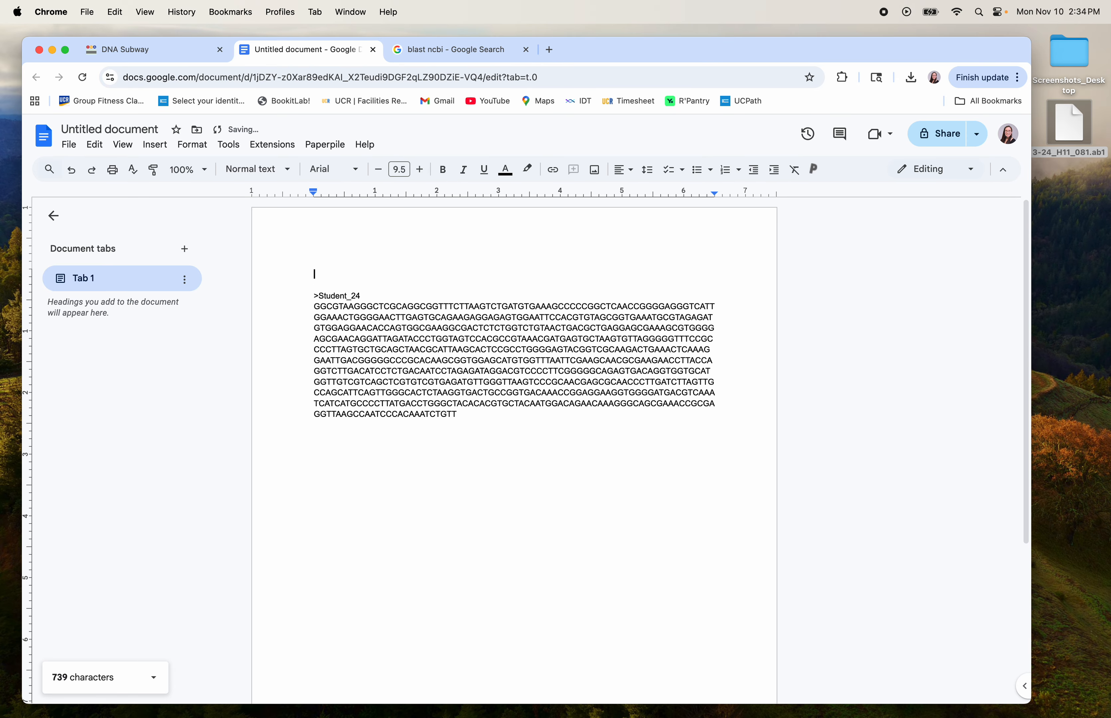
pyautogui.write('FASTA SEQUENCES')
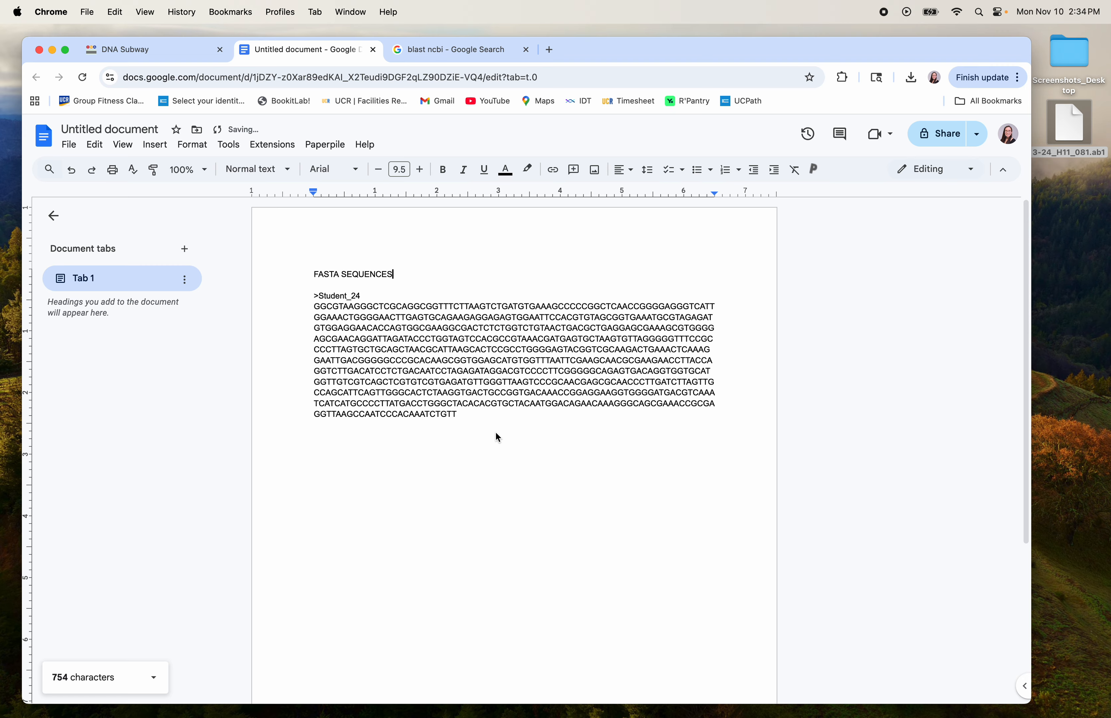
pyautogui.moveTo(456, 415); pyautogui.dragTo(273, 299)
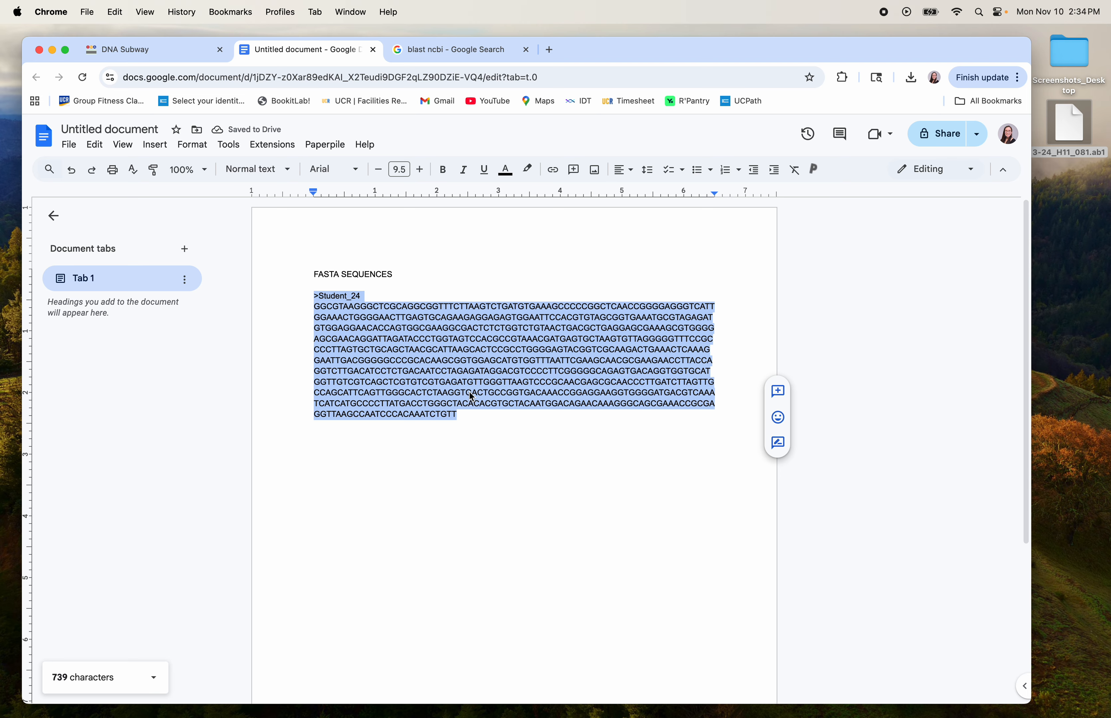
pyautogui.click(368, 300)
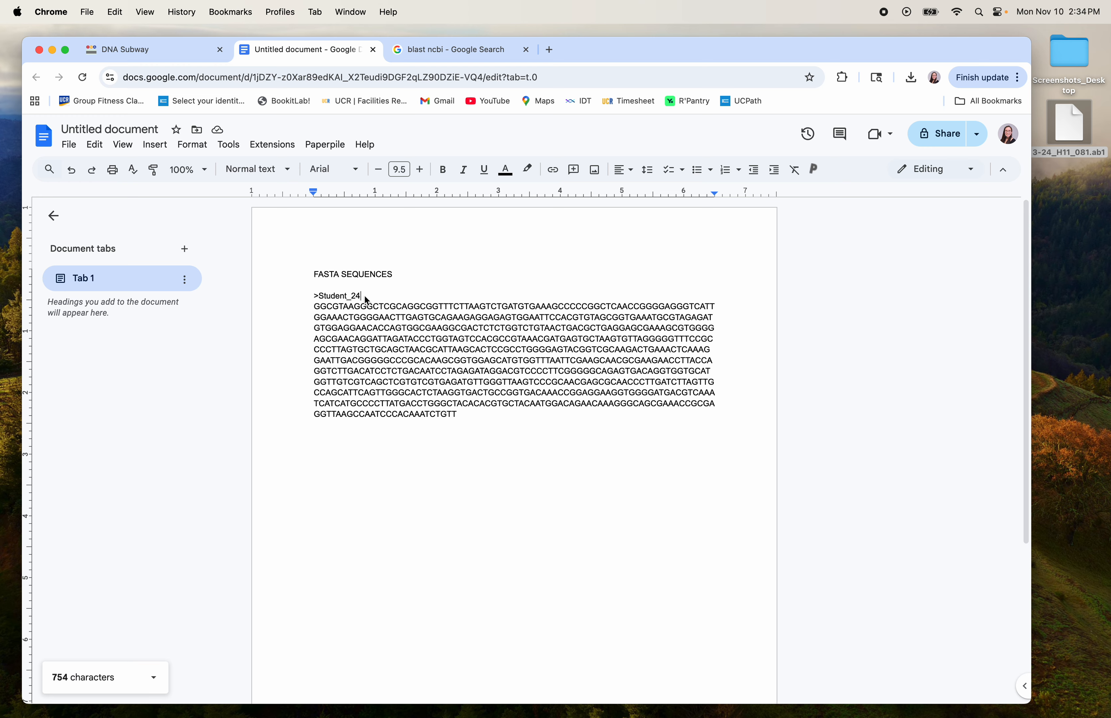
# Run a Nucleotide BLAST search with the pasted Student_24 sequence as the query.
pyautogui.click(433, 51)
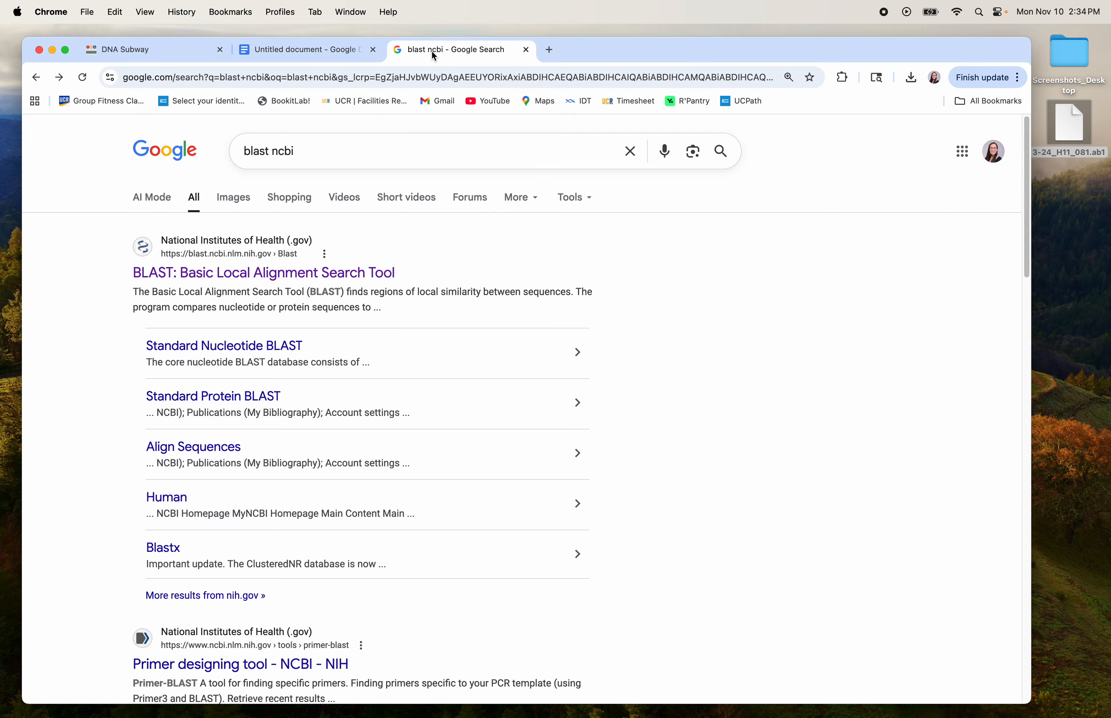
pyautogui.click(270, 281)
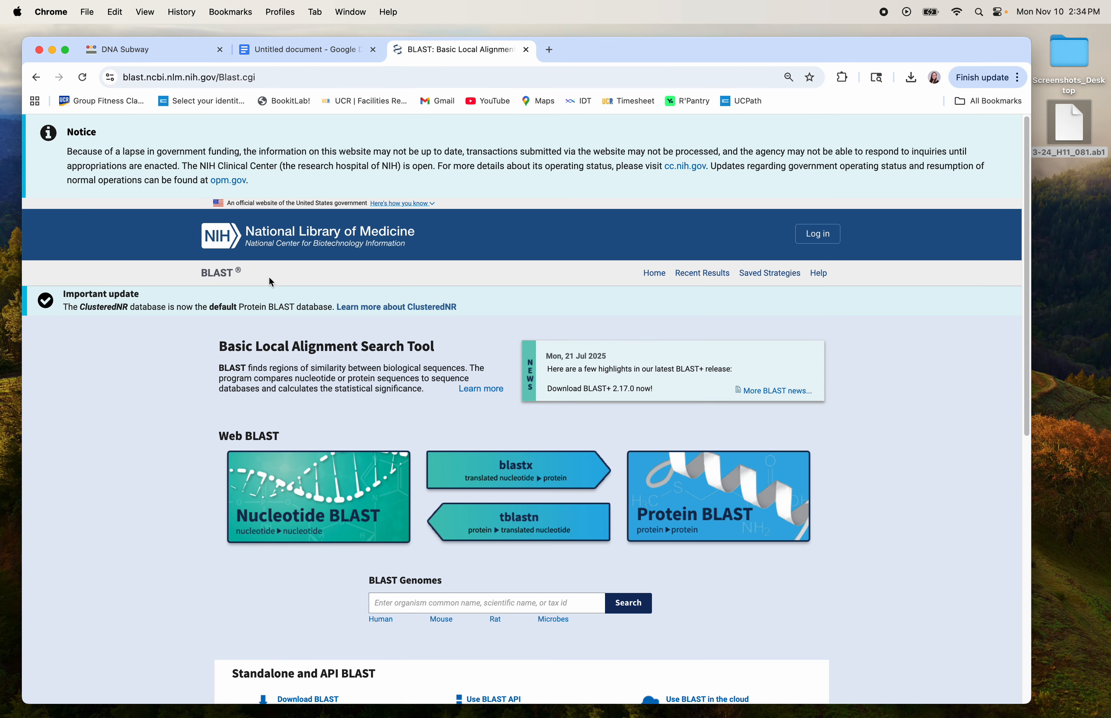
pyautogui.scroll(-3, 247, 423)
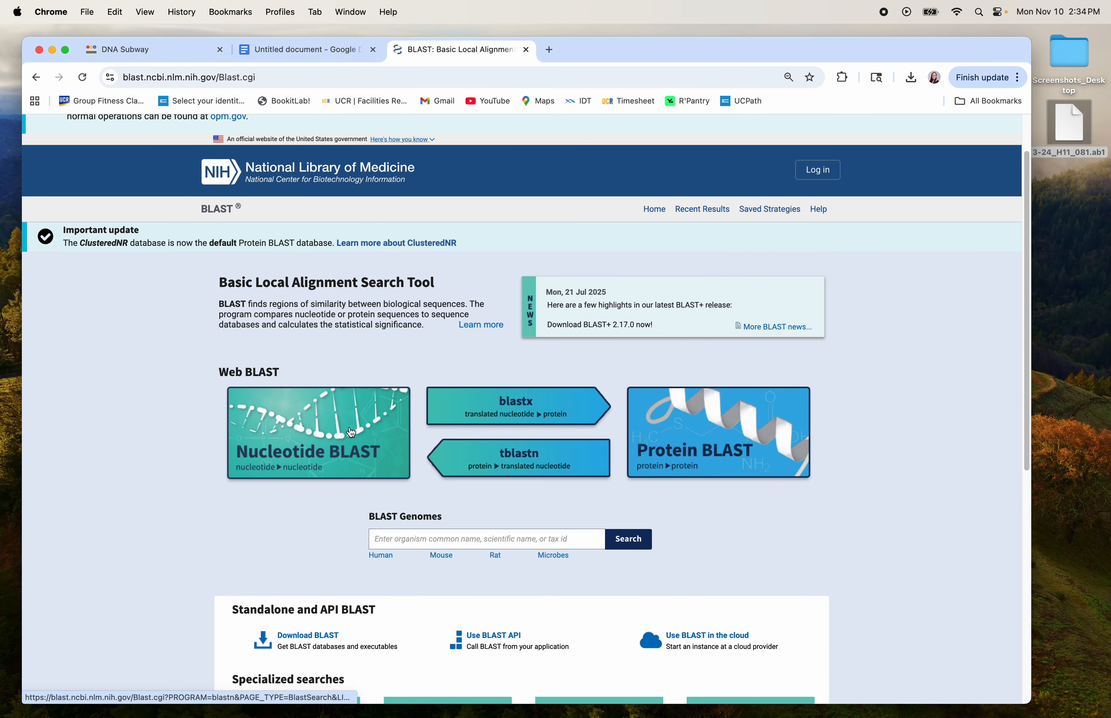
pyautogui.click(354, 431)
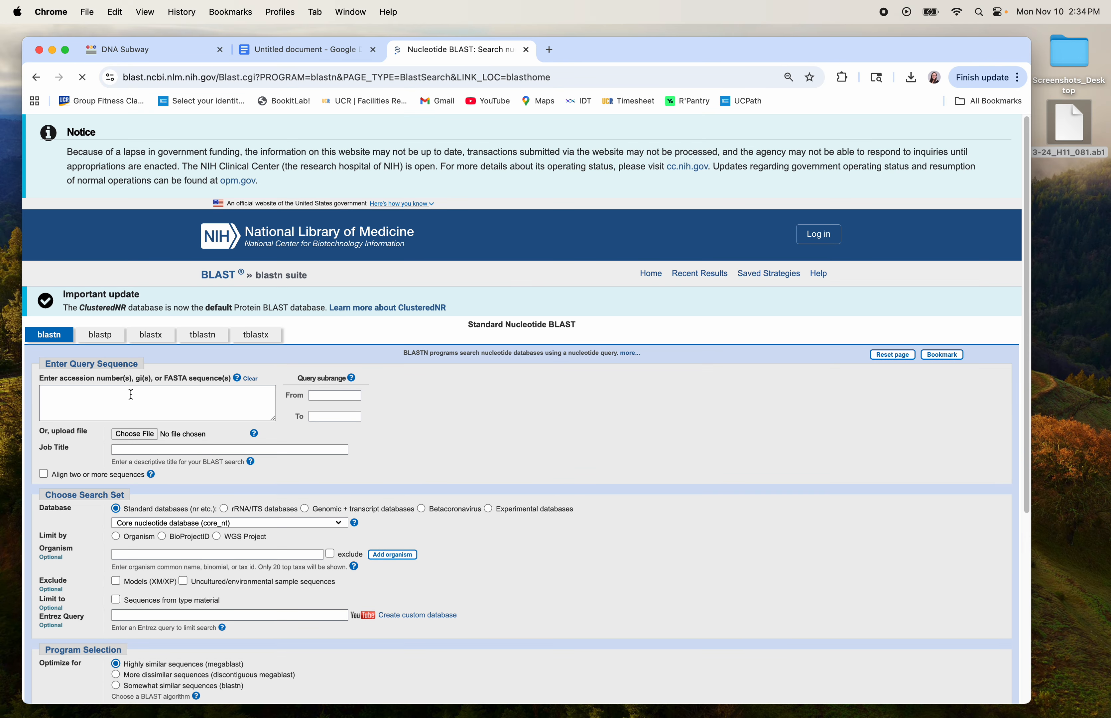
pyautogui.press('super+v')
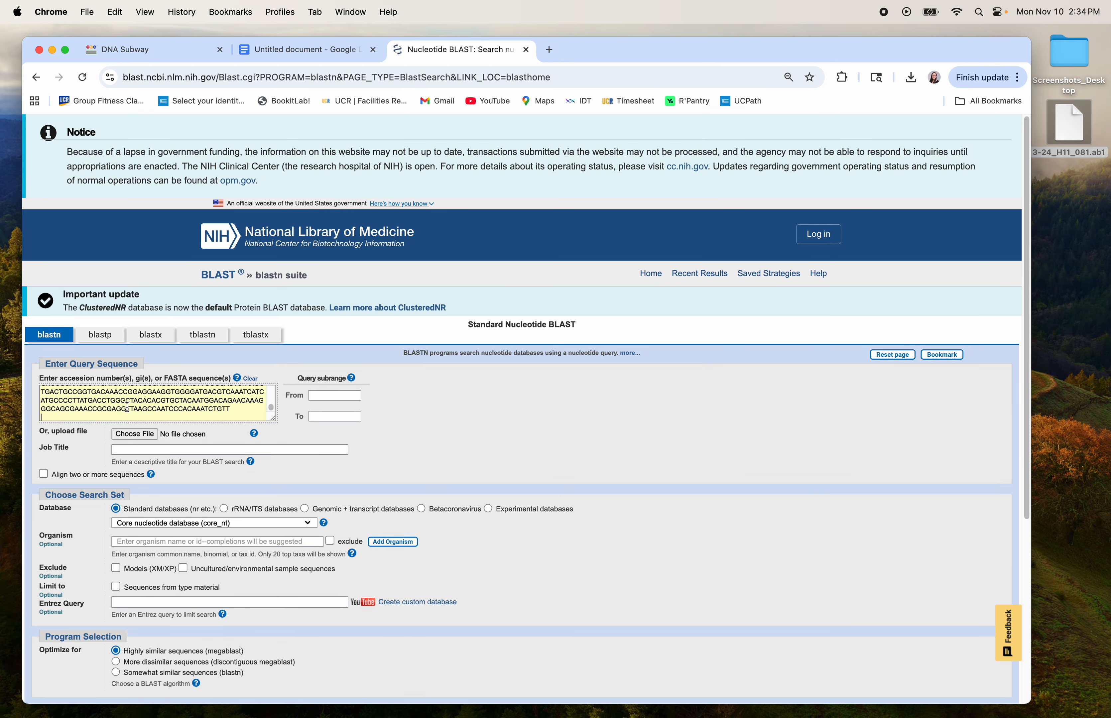
pyautogui.scroll(10, 138, 406)
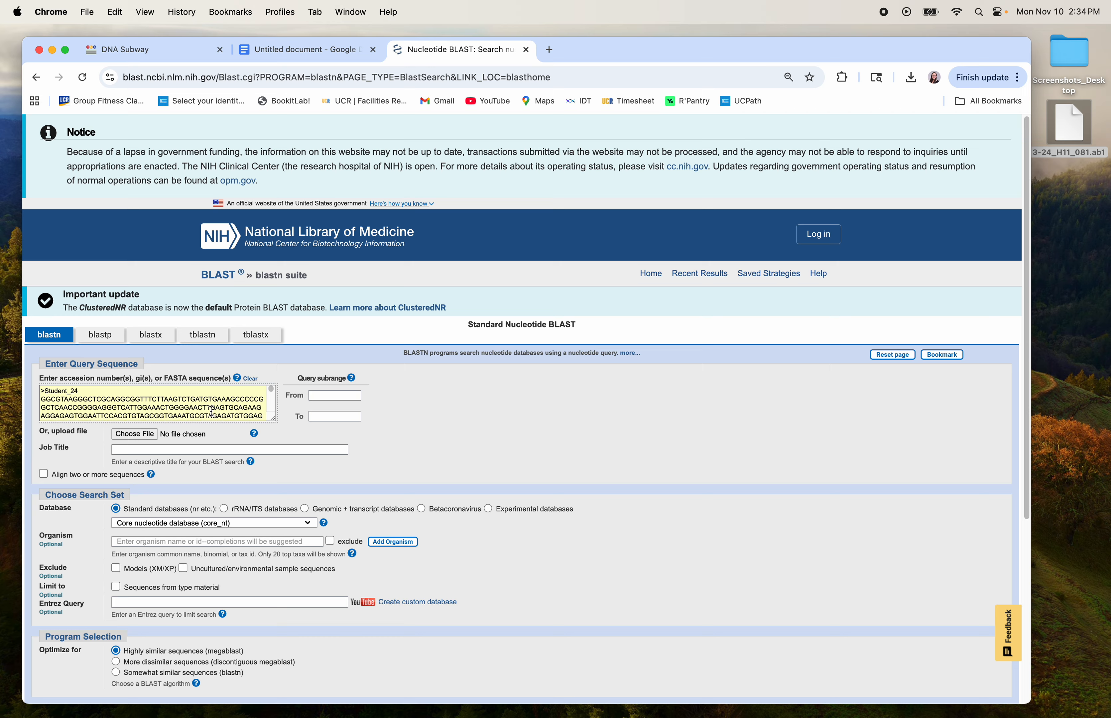
pyautogui.scroll(-10, 212, 411)
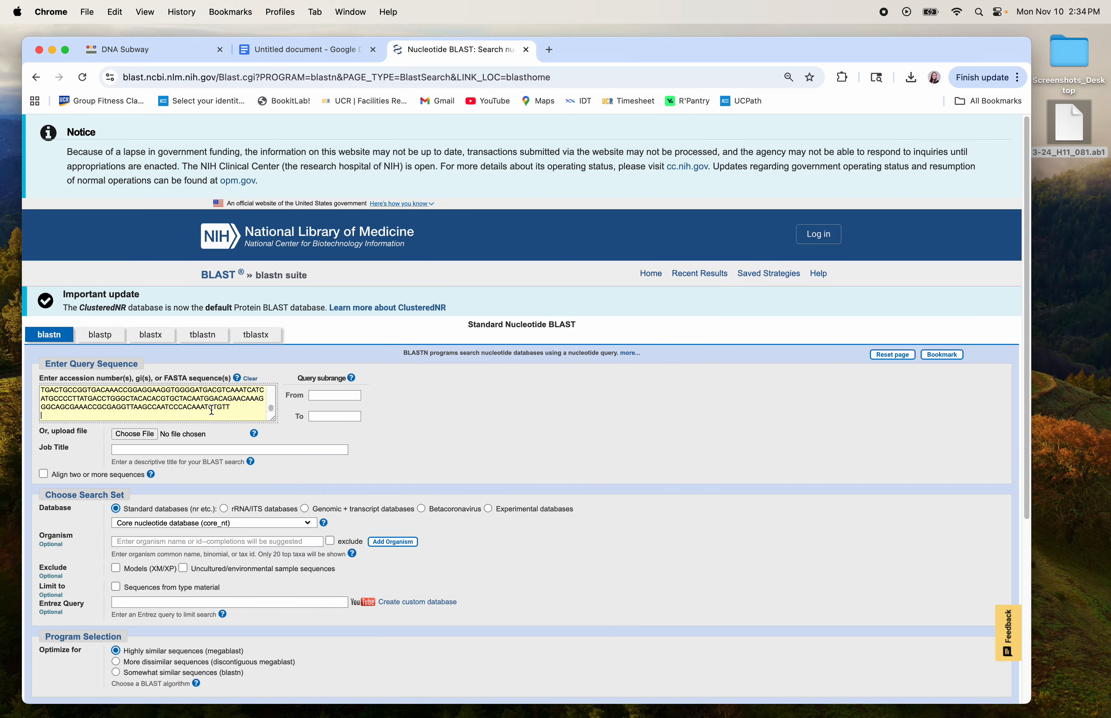
pyautogui.scroll(-5, 491, 444)
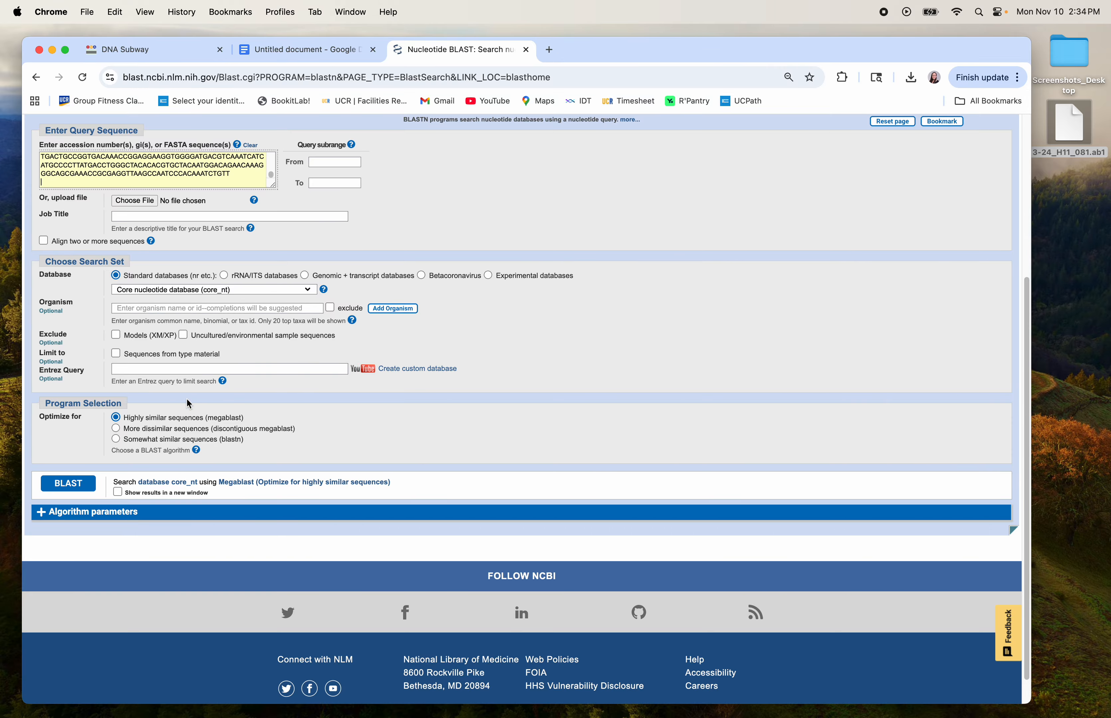
pyautogui.click(71, 490)
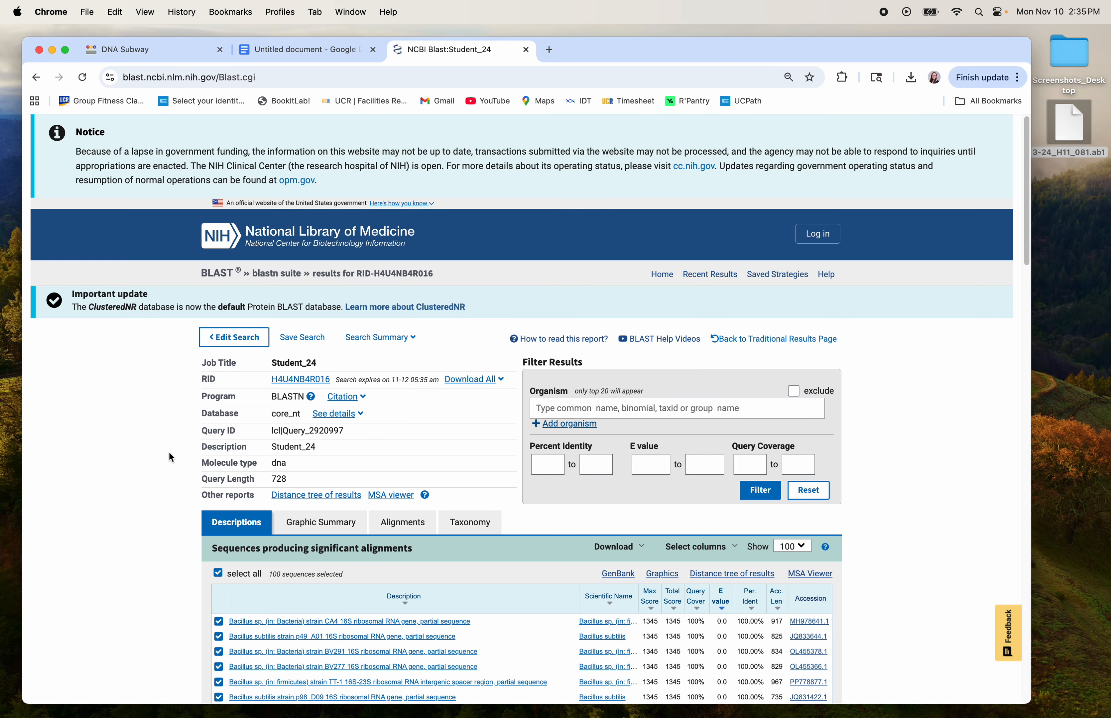
# Scroll through the Descriptions table of Bacillus 16S rRNA hits scoring 1345 with 0.0 E values.
pyautogui.scroll(-5, 176, 416)
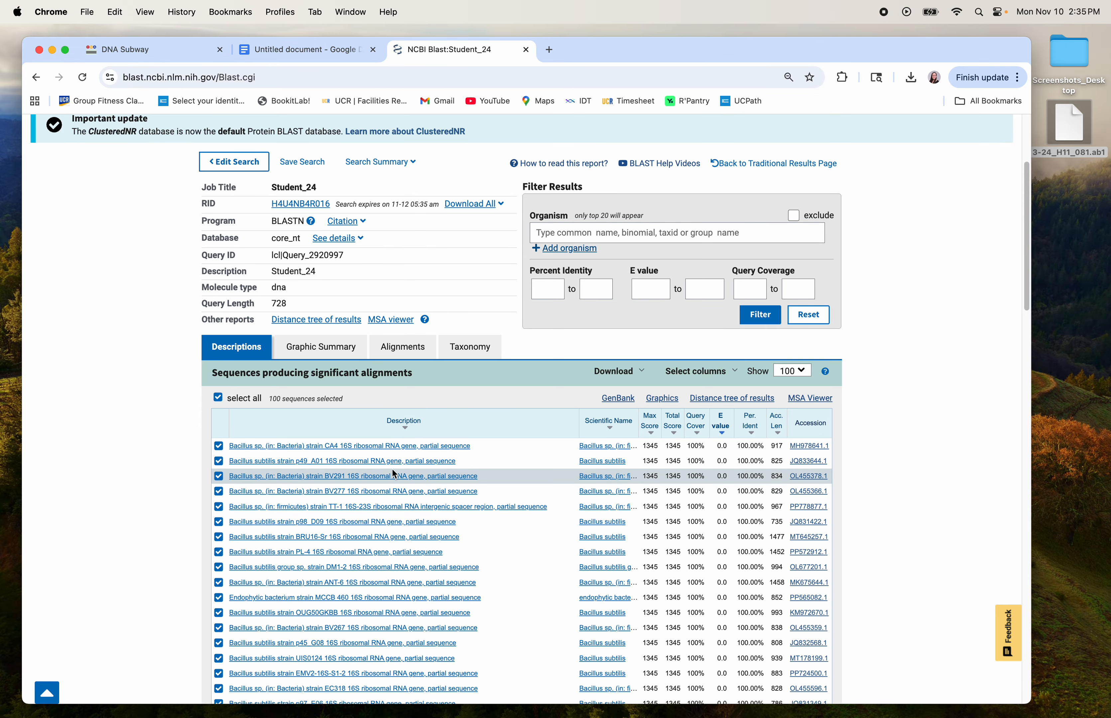
pyautogui.scroll(-2, 543, 421)
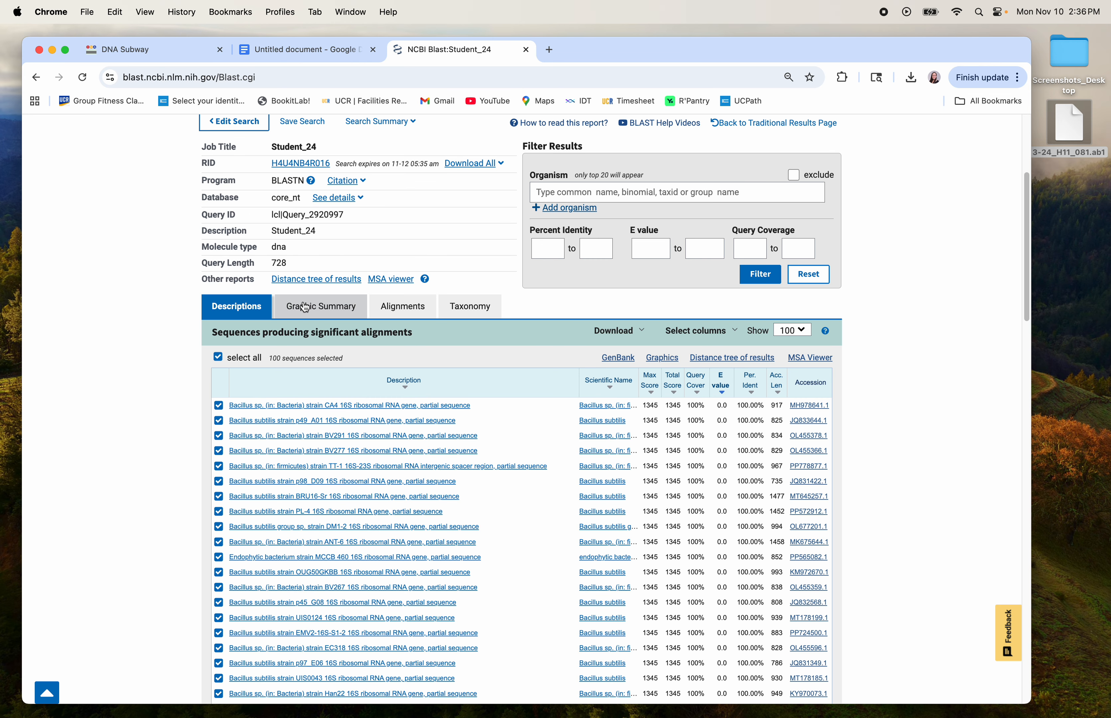
# Show the Graphic Summary of all 100 hits spanning the full 728-base query.
pyautogui.click(321, 307)
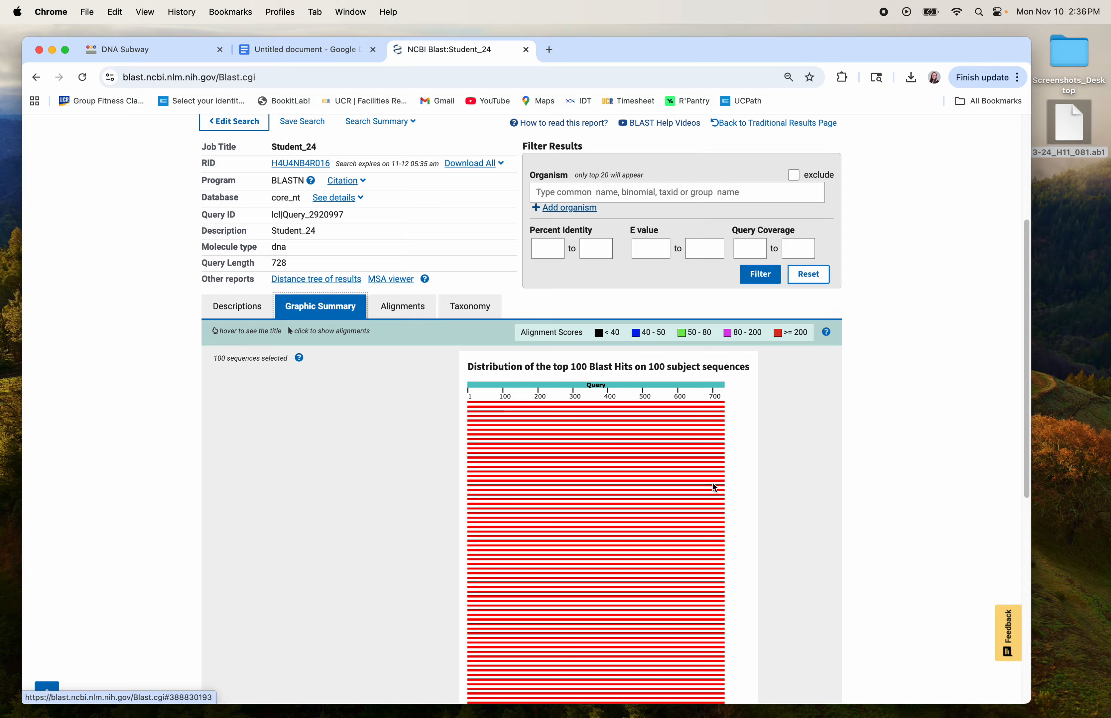
pyautogui.click(238, 312)
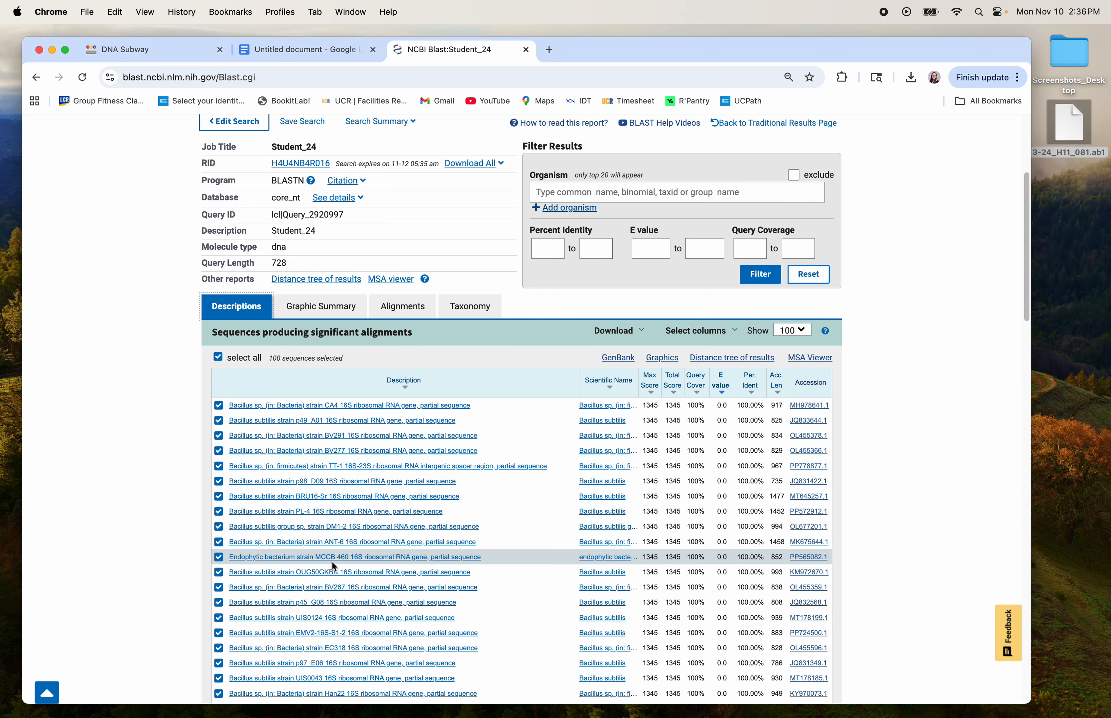
pyautogui.click(345, 314)
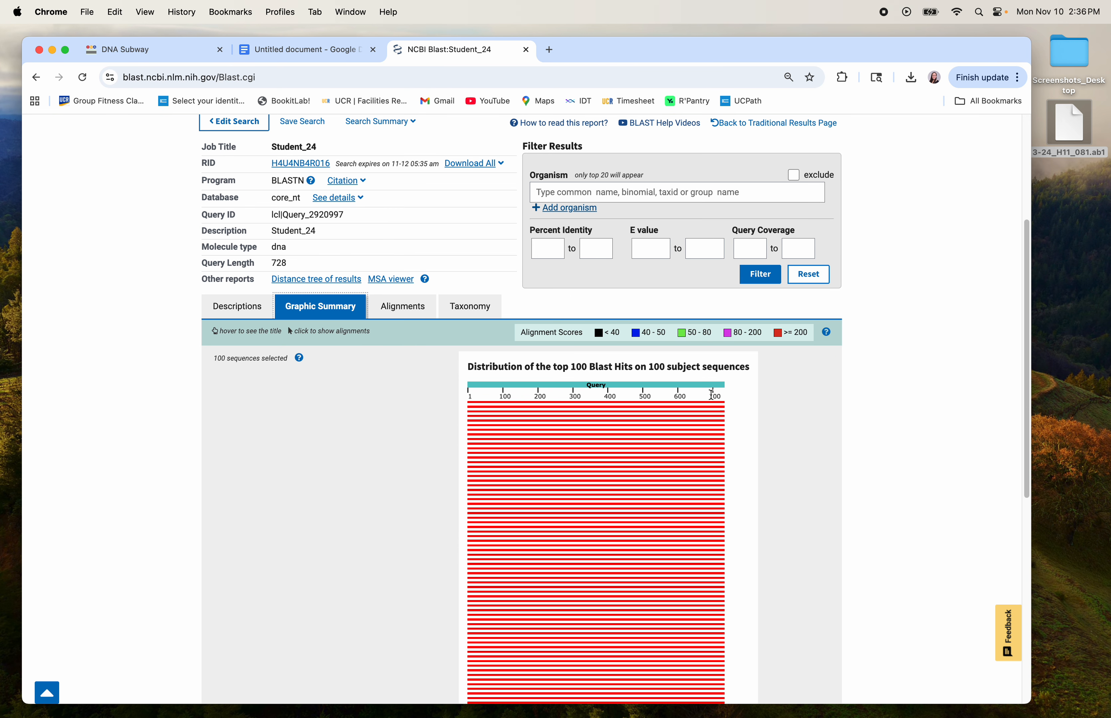
# Open the Alignments view and highlight the top hit's 728/728 (100%) identities value.
pyautogui.click(405, 307)
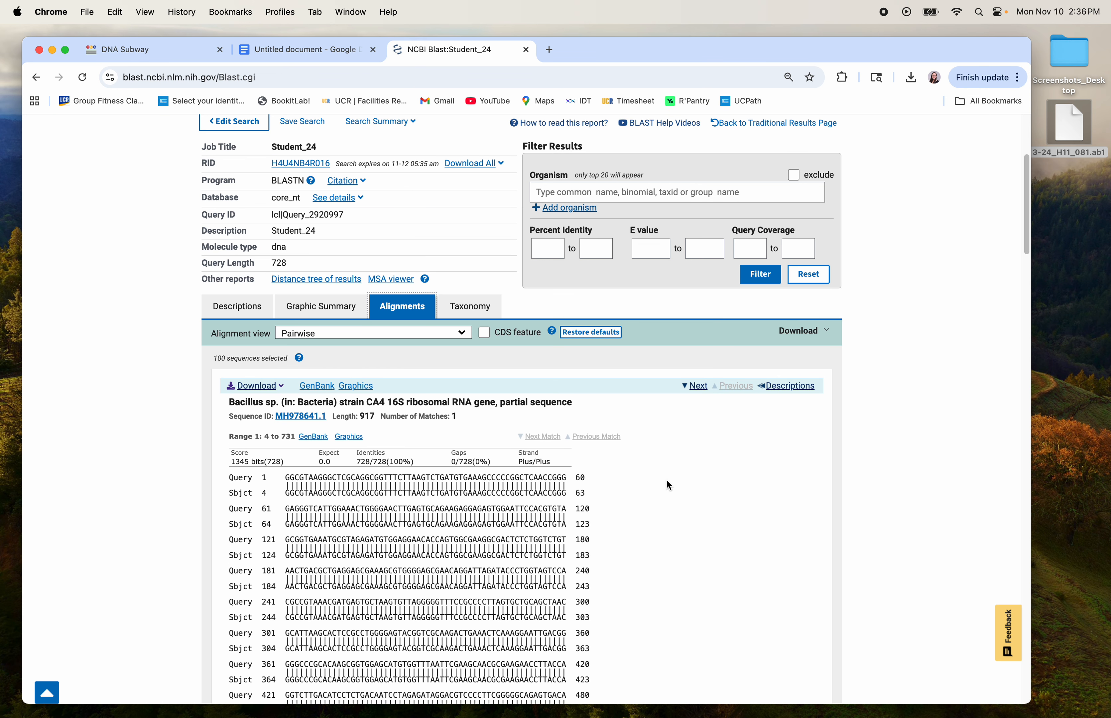
pyautogui.scroll(-3, 677, 482)
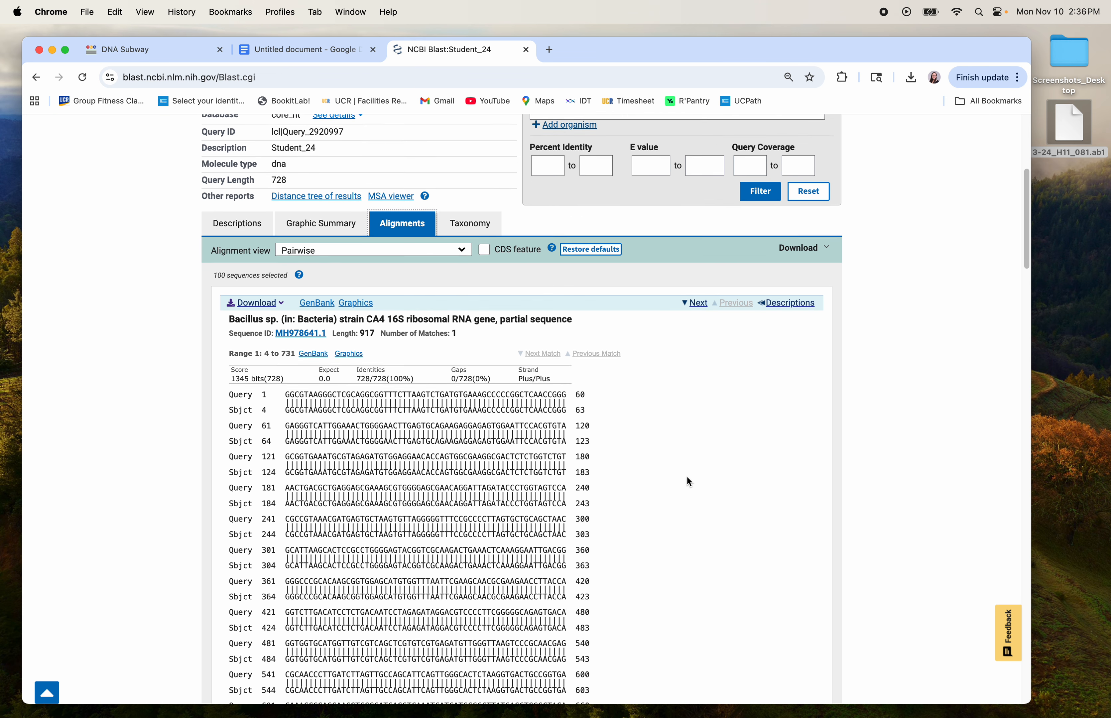
pyautogui.scroll(-5, 687, 476)
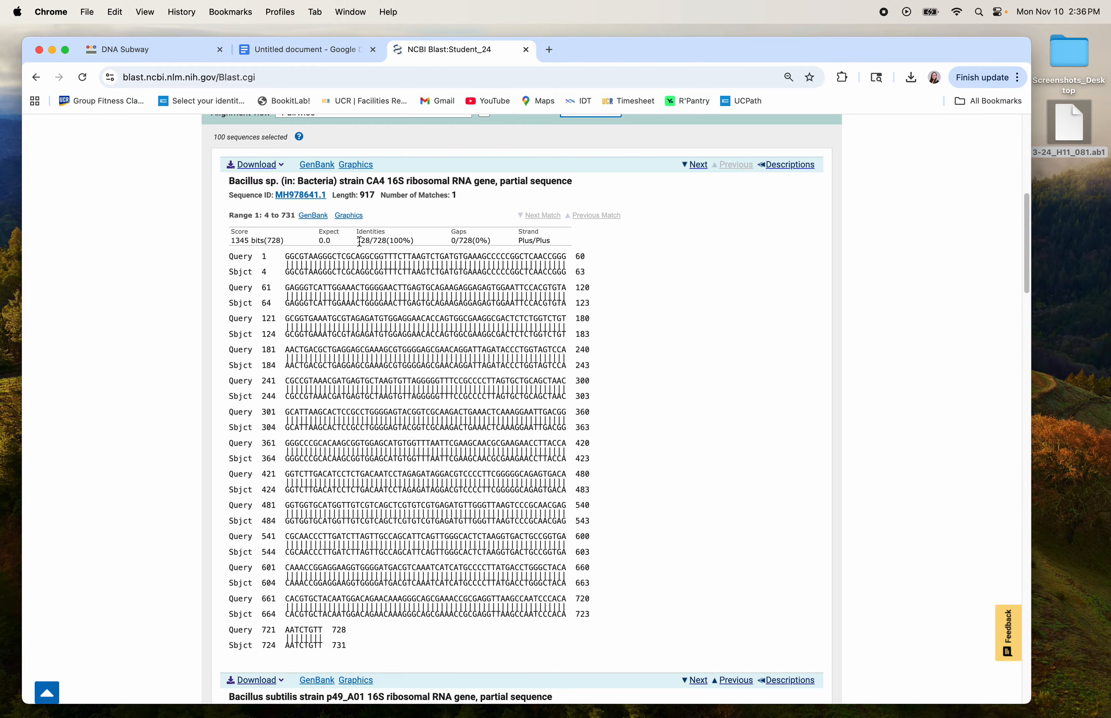
pyautogui.moveTo(358, 241); pyautogui.dragTo(421, 242)
# Scroll through the remaining gap-free 728/728 alignments, then back toward the top.
pyautogui.scroll(-3, 649, 362)
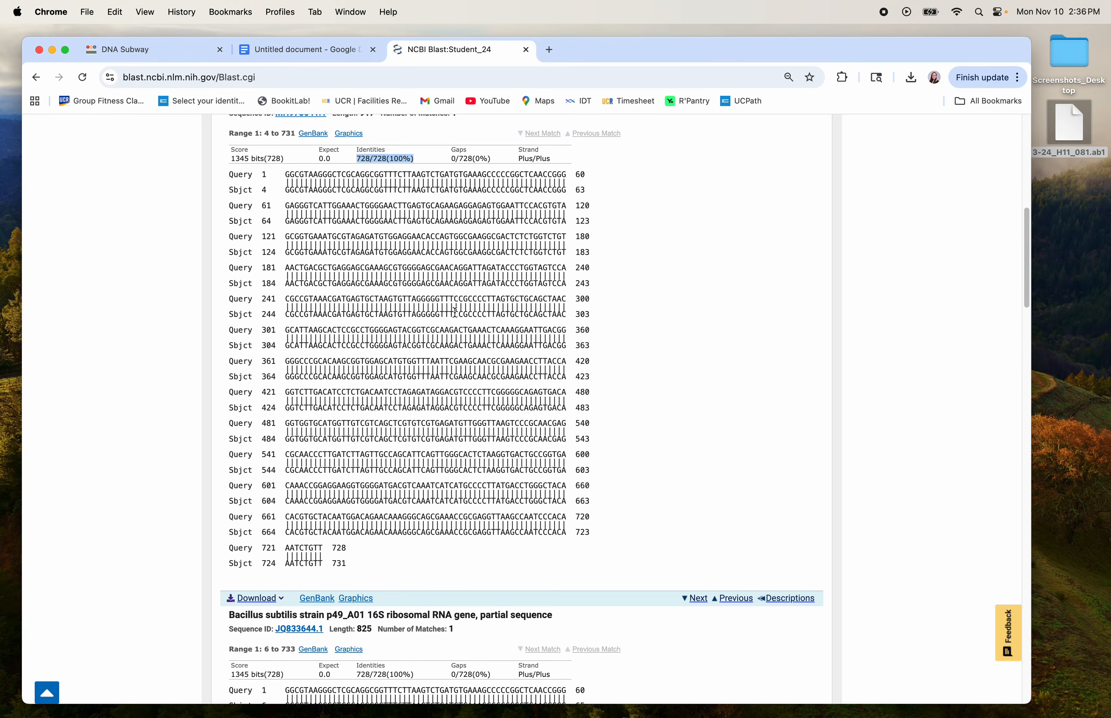
pyautogui.scroll(-1, 658, 343)
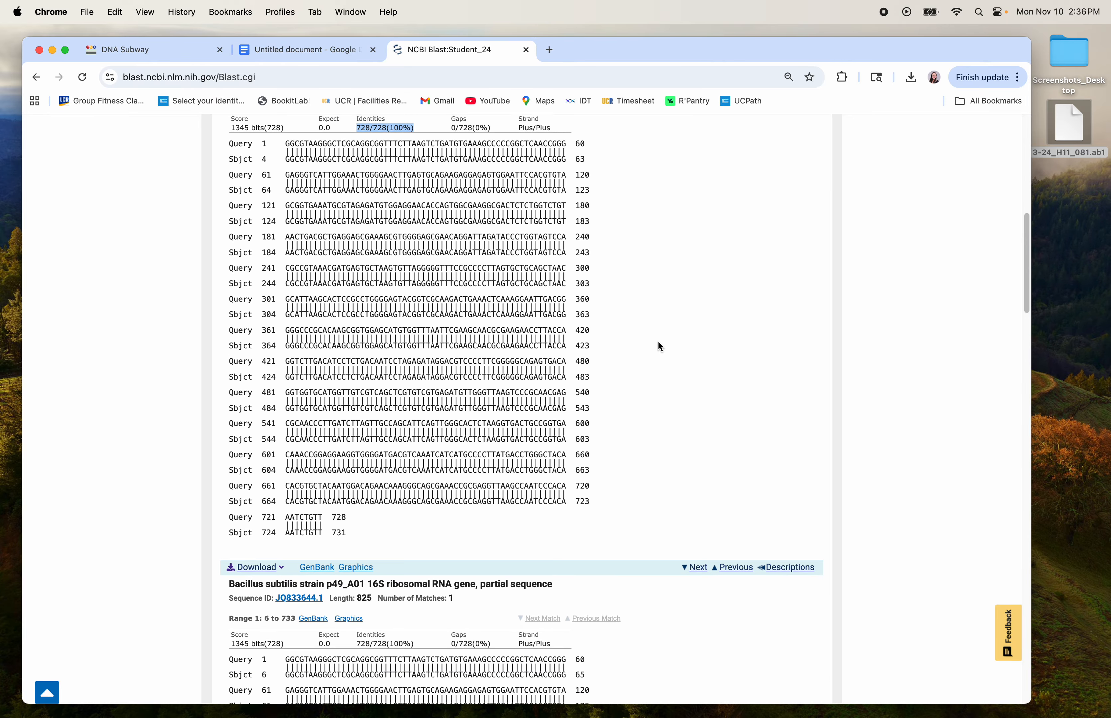
pyautogui.scroll(-15, 660, 346)
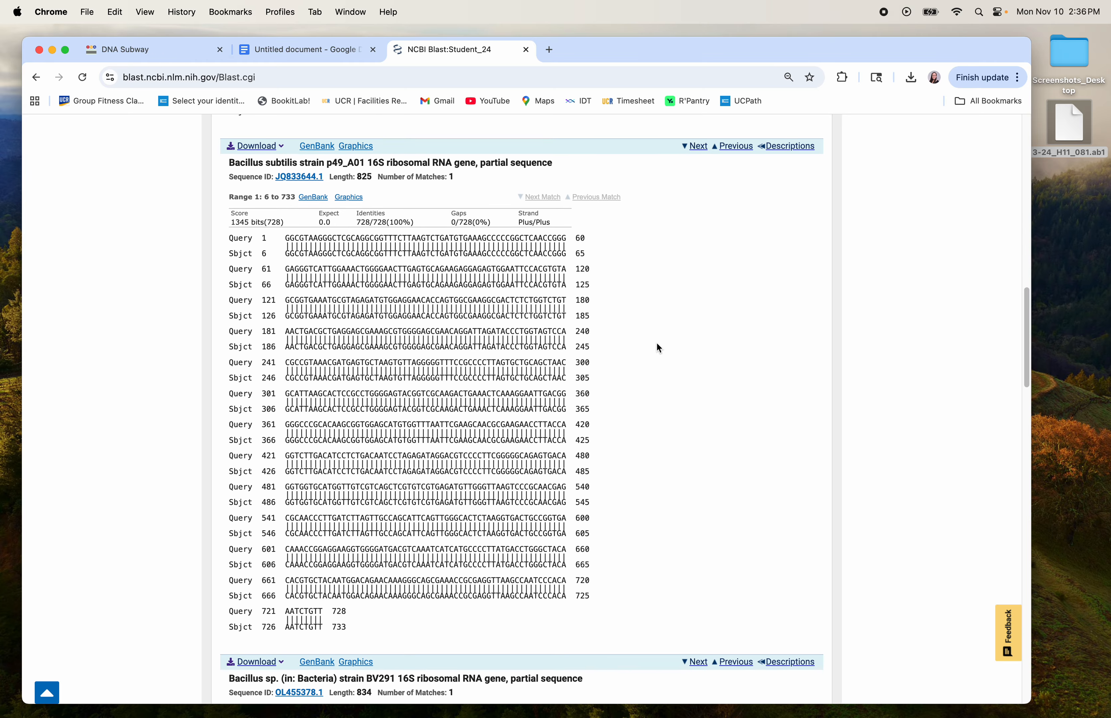
pyautogui.scroll(-20, 658, 348)
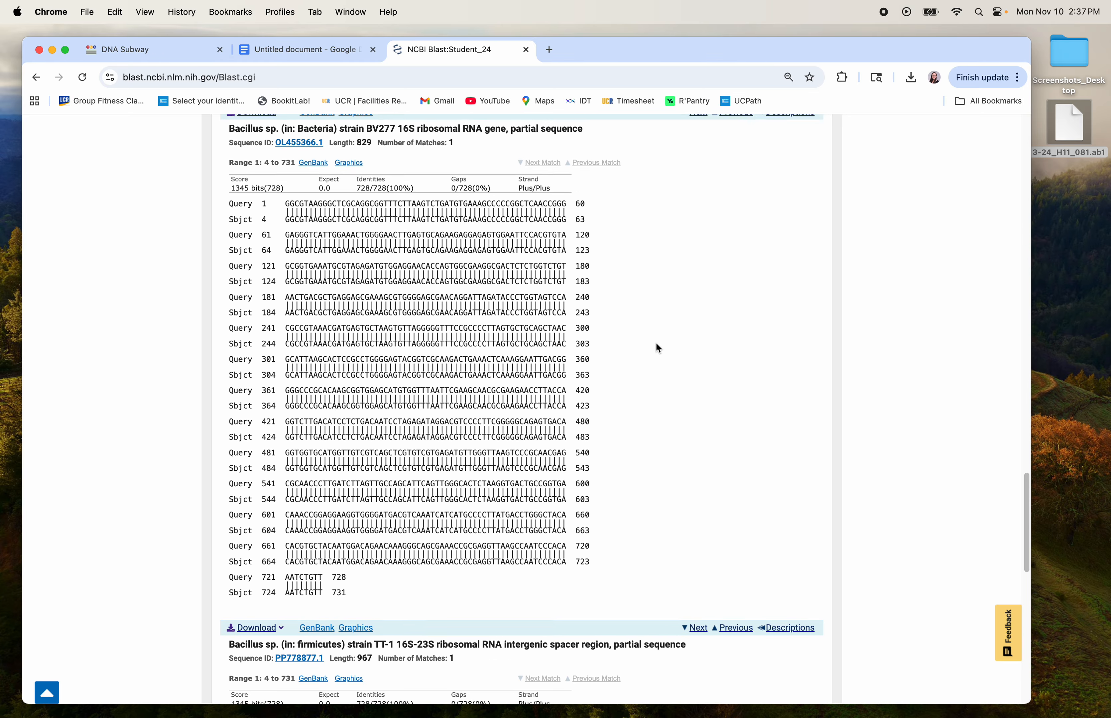
pyautogui.scroll(-18, 658, 348)
pyautogui.scroll(-20, 657, 348)
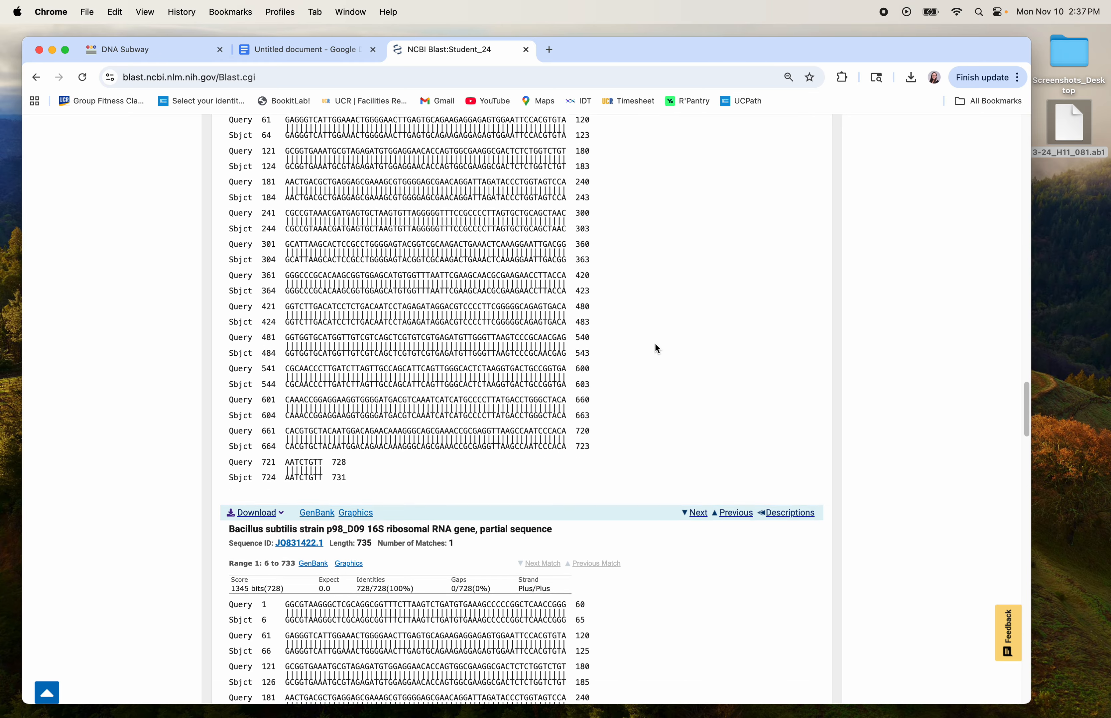
pyautogui.scroll(-20, 657, 349)
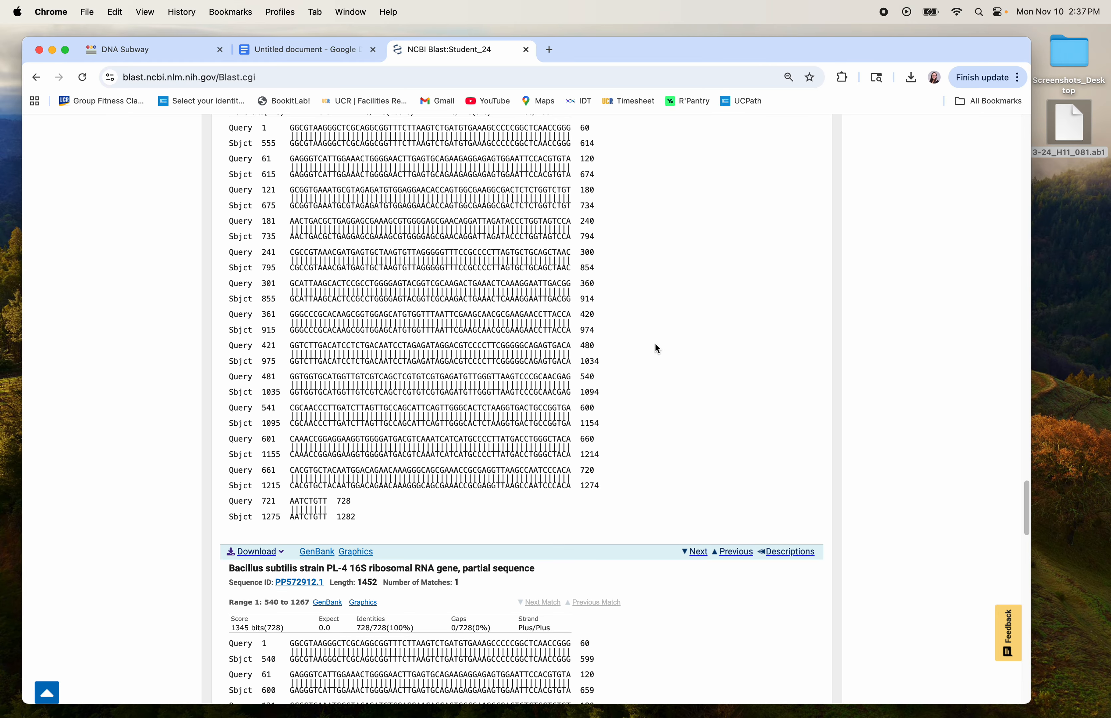
pyautogui.scroll(-20, 657, 349)
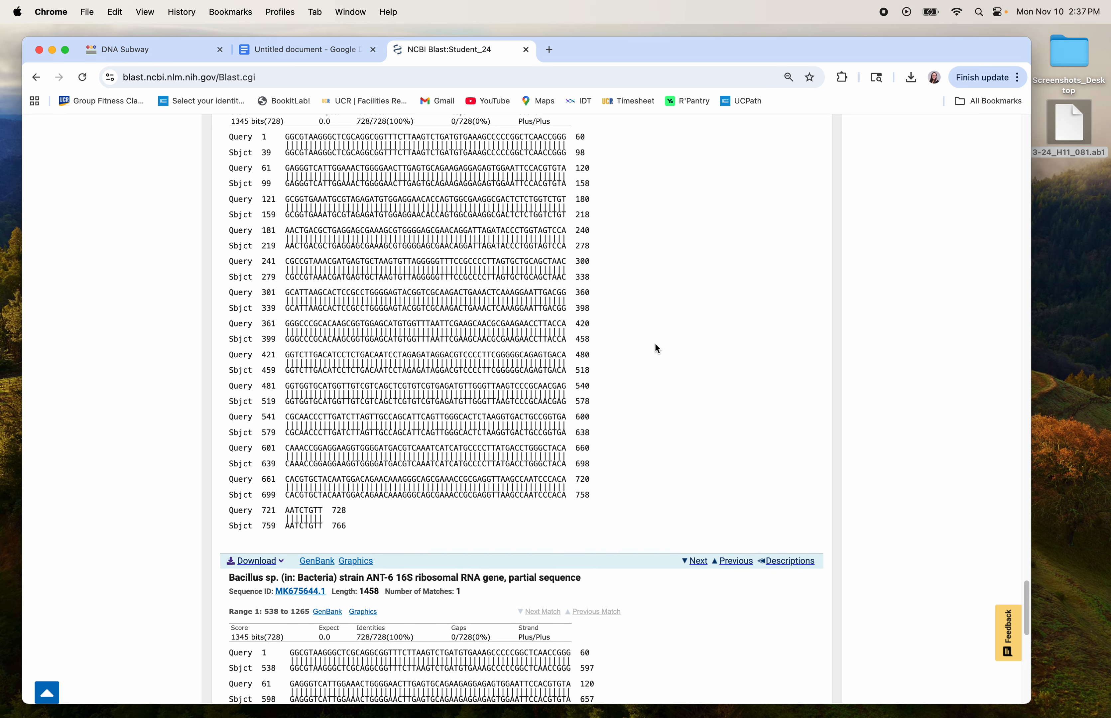
pyautogui.scroll(-20, 658, 350)
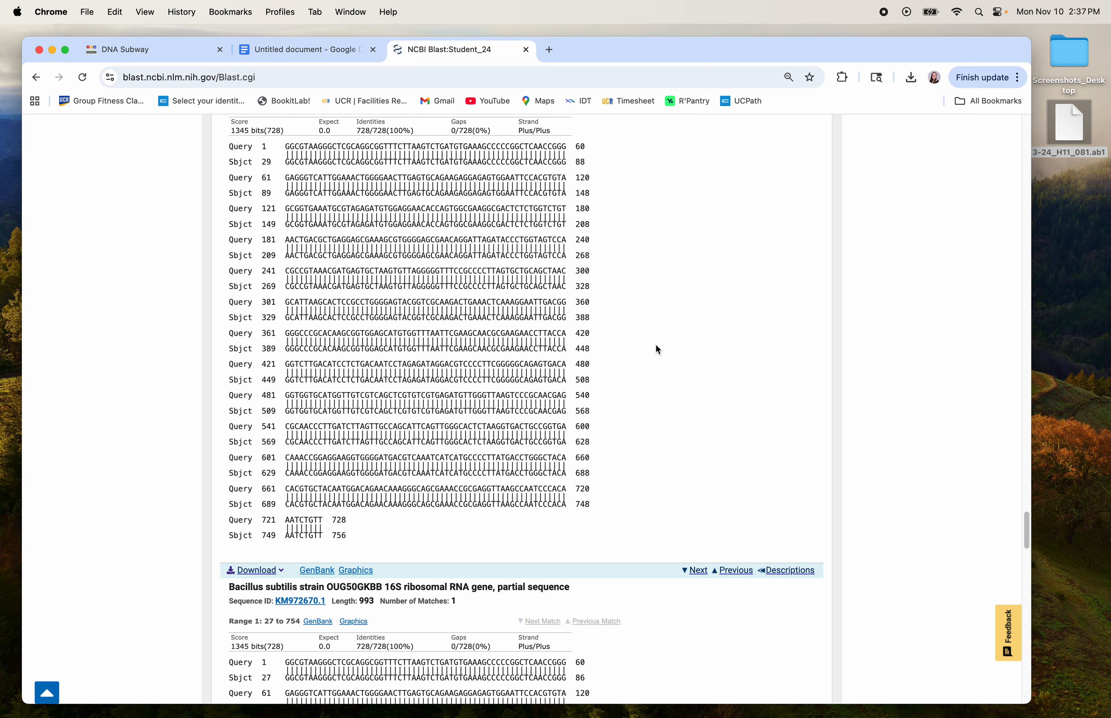
pyautogui.scroll(-20, 657, 350)
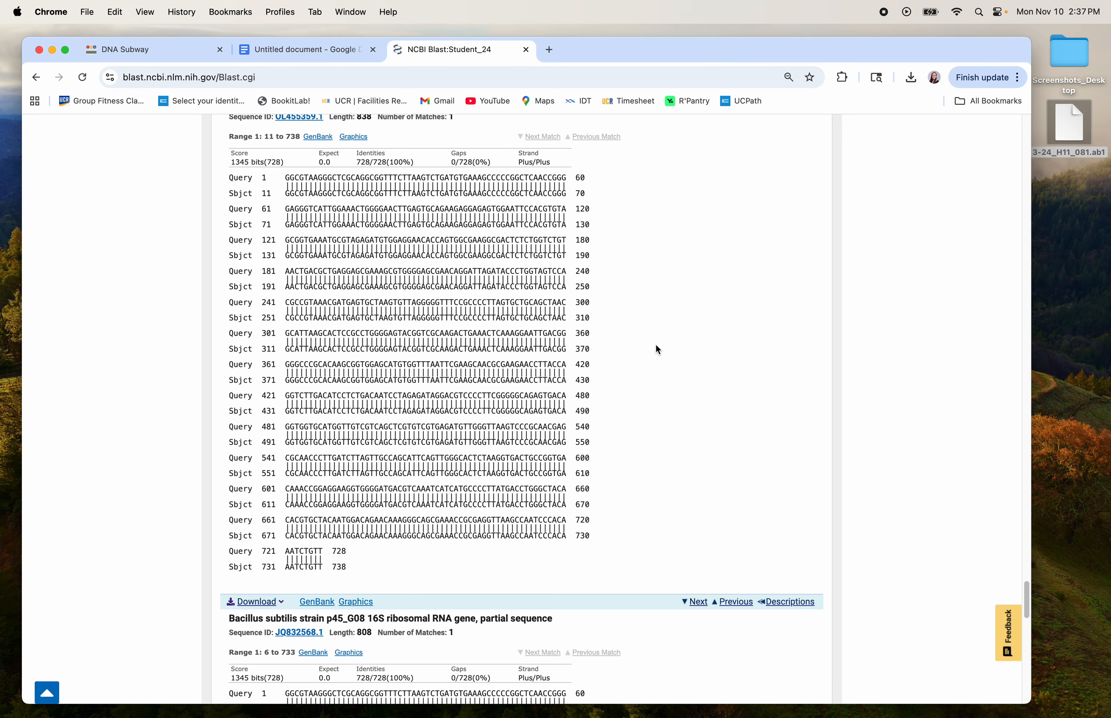
pyautogui.scroll(-20, 657, 347)
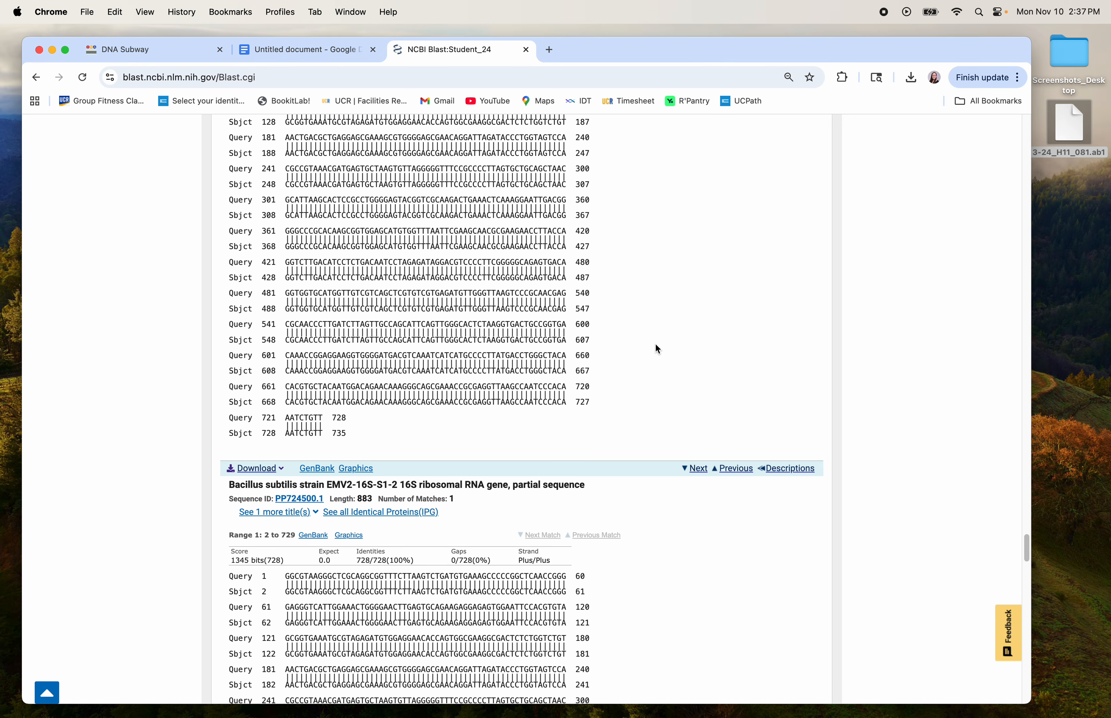
pyautogui.scroll(-15, 657, 349)
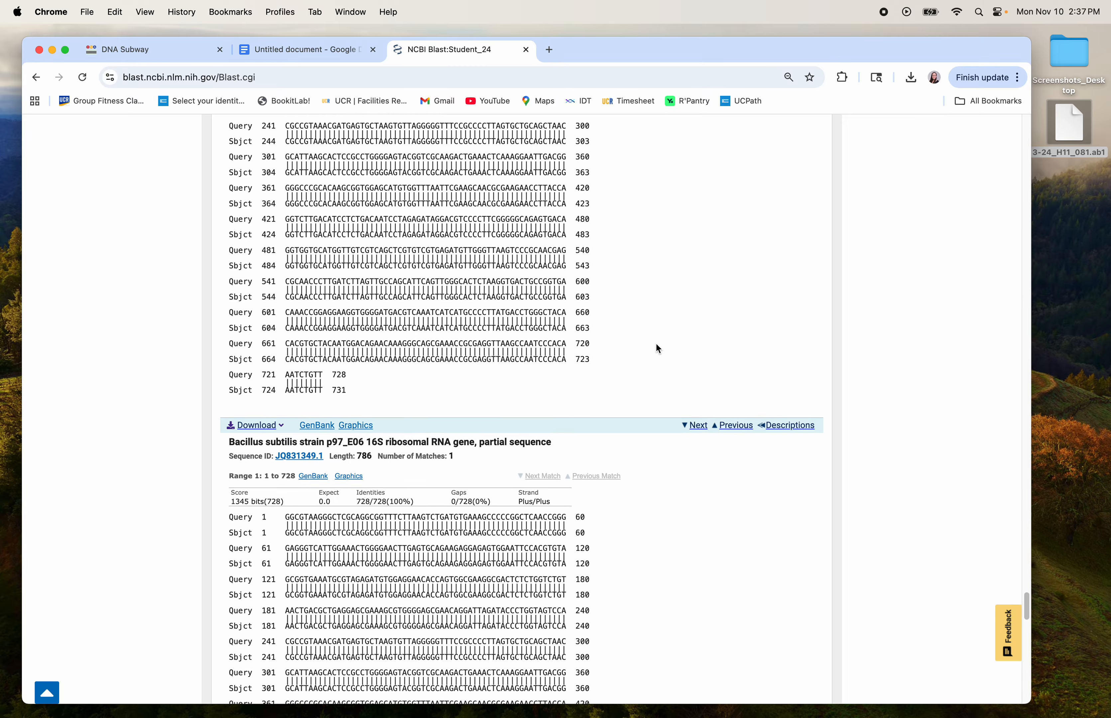
pyautogui.scroll(-15, 658, 350)
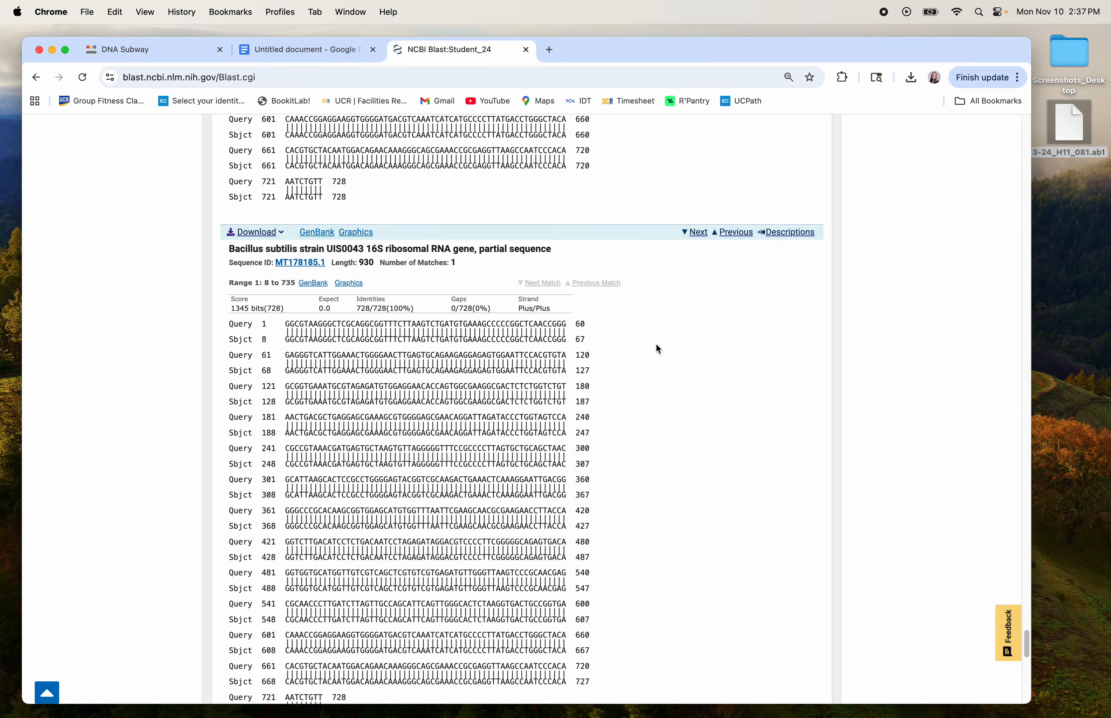
pyautogui.scroll(-10, 658, 350)
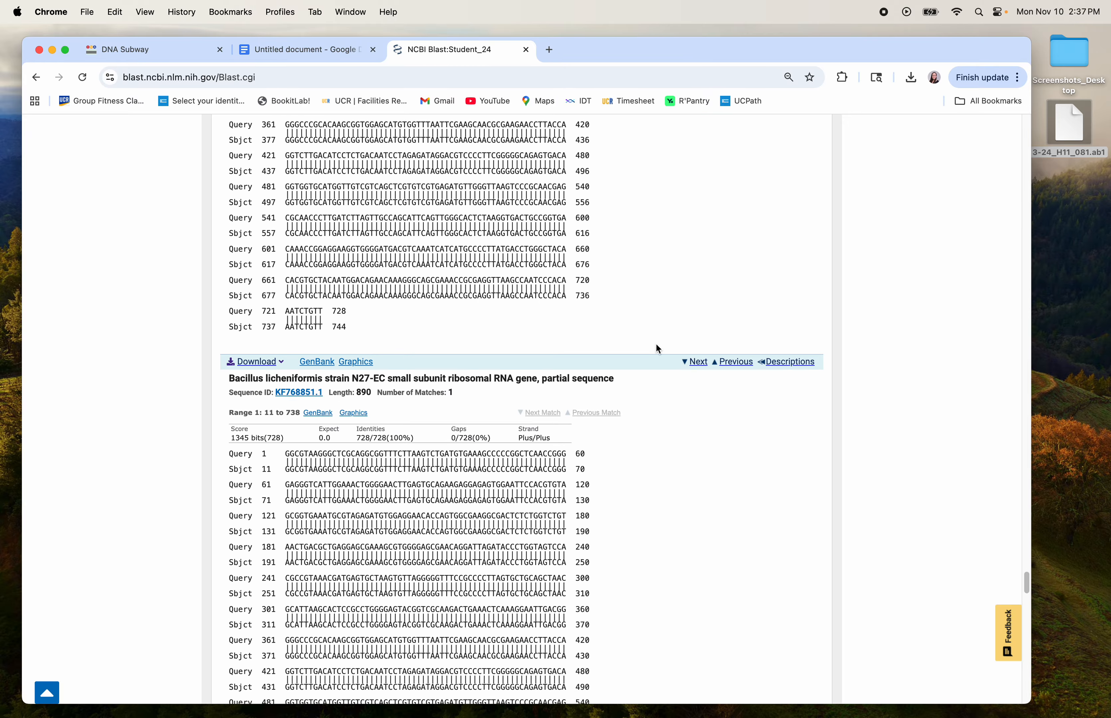
pyautogui.scroll(-15, 657, 349)
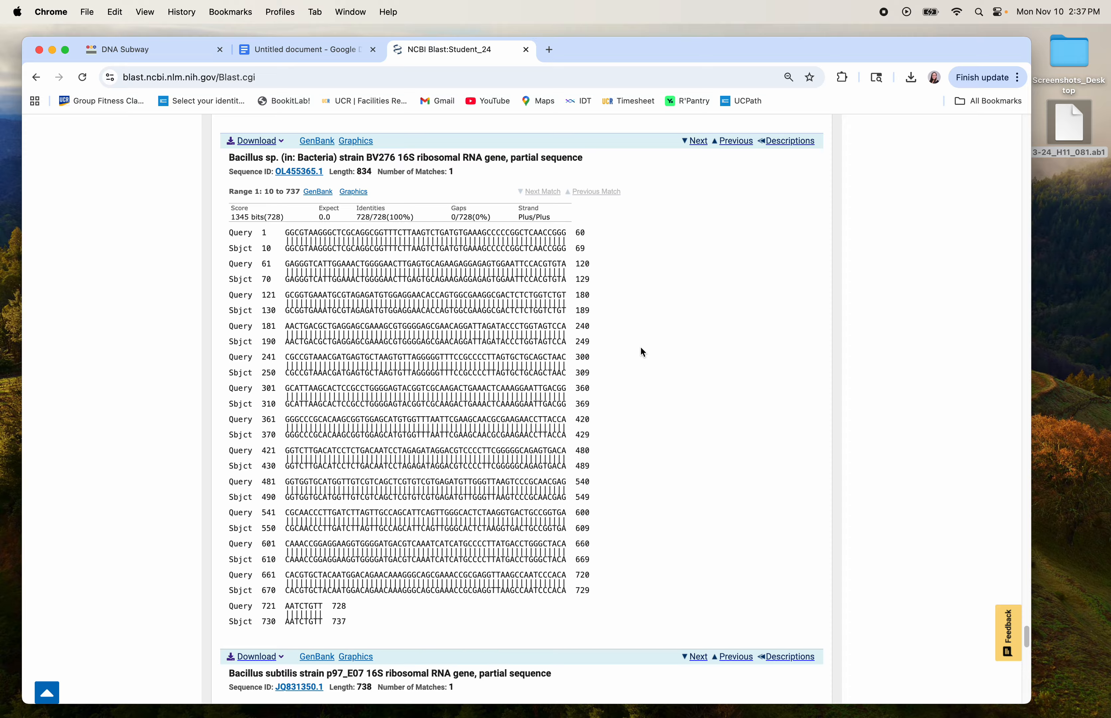
pyautogui.scroll(10, 643, 352)
pyautogui.scroll(20, 639, 354)
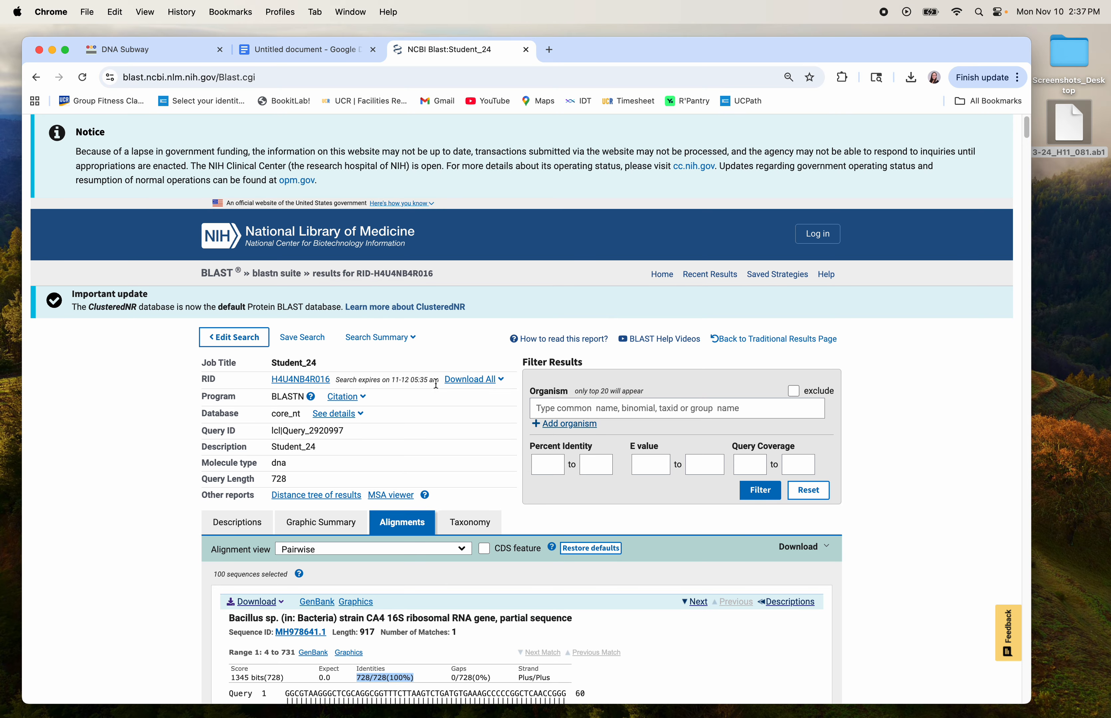
# Switch to the Descriptions table and review the Student_24 hits, all at 100% query cover and 100.00% identity.
pyautogui.click(244, 523)
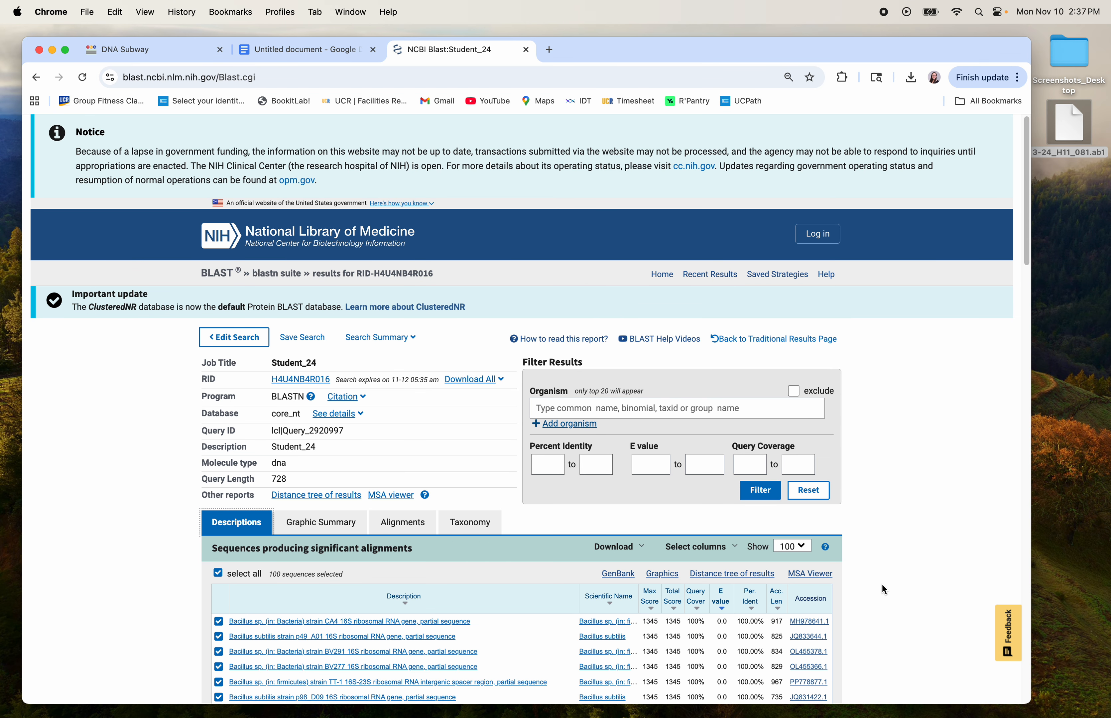
pyautogui.scroll(-1, 881, 584)
pyautogui.scroll(-5, 882, 585)
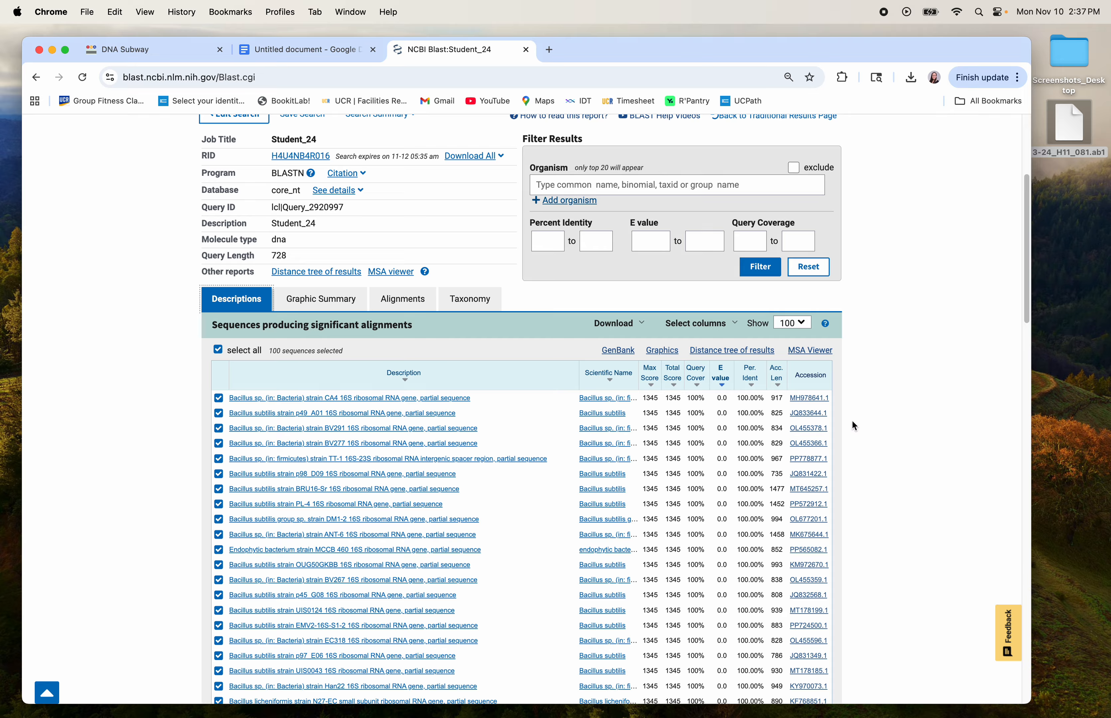
pyautogui.scroll(1, 865, 417)
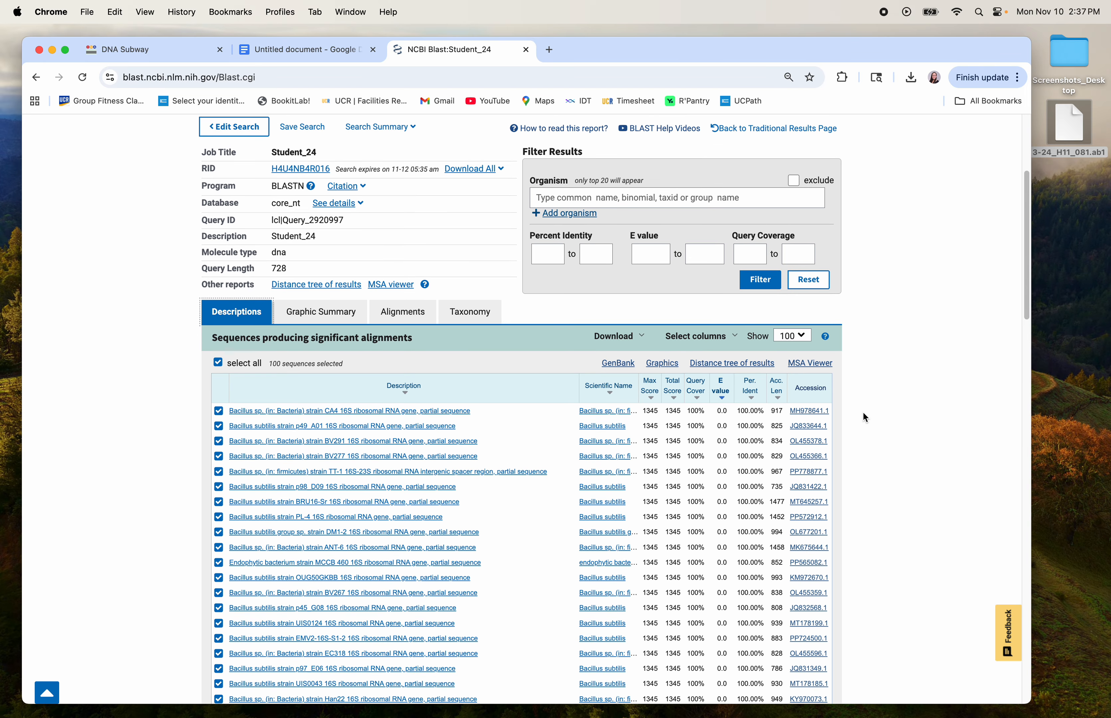
pyautogui.scroll(2, 864, 417)
pyautogui.scroll(-1, 863, 418)
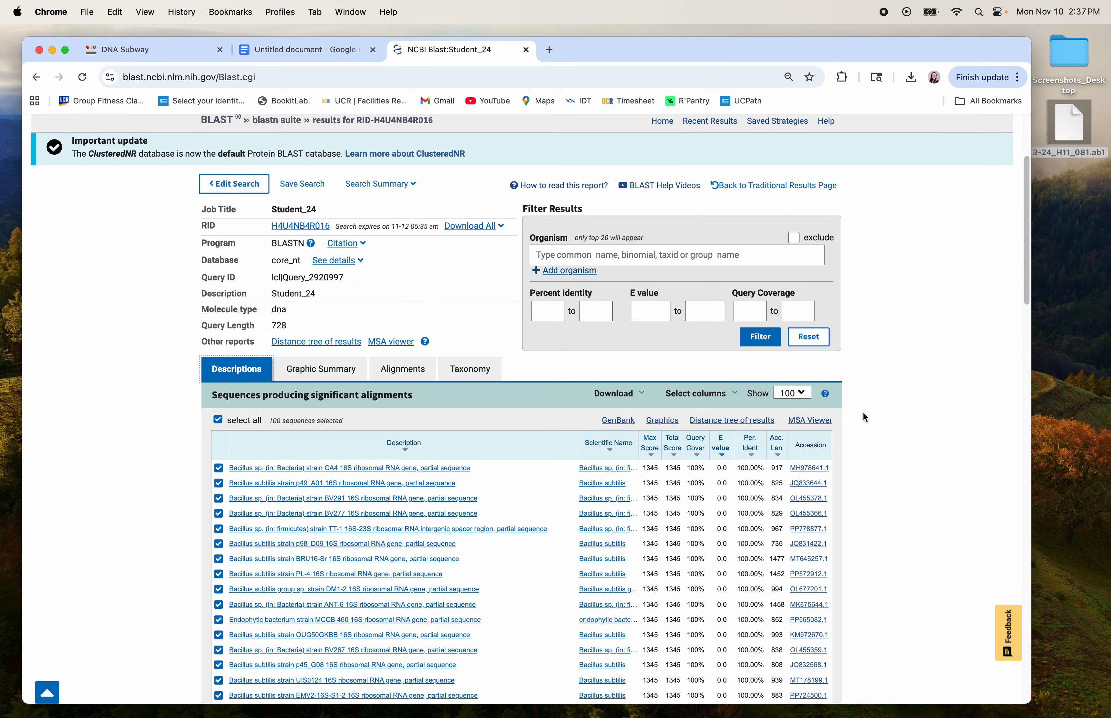